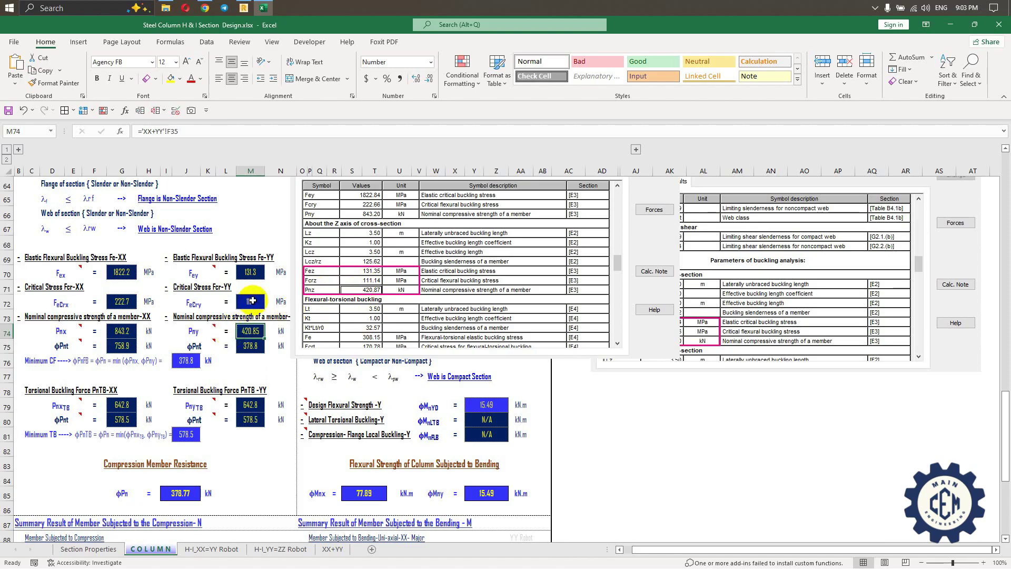
Move the Z-axis buckling results picture clear of the calculation columns and review the flexural buckling and compression resistance cells
{"action": "left_click_drag", "start_coordinate": [384, 289], "coordinate": [654, 330]}
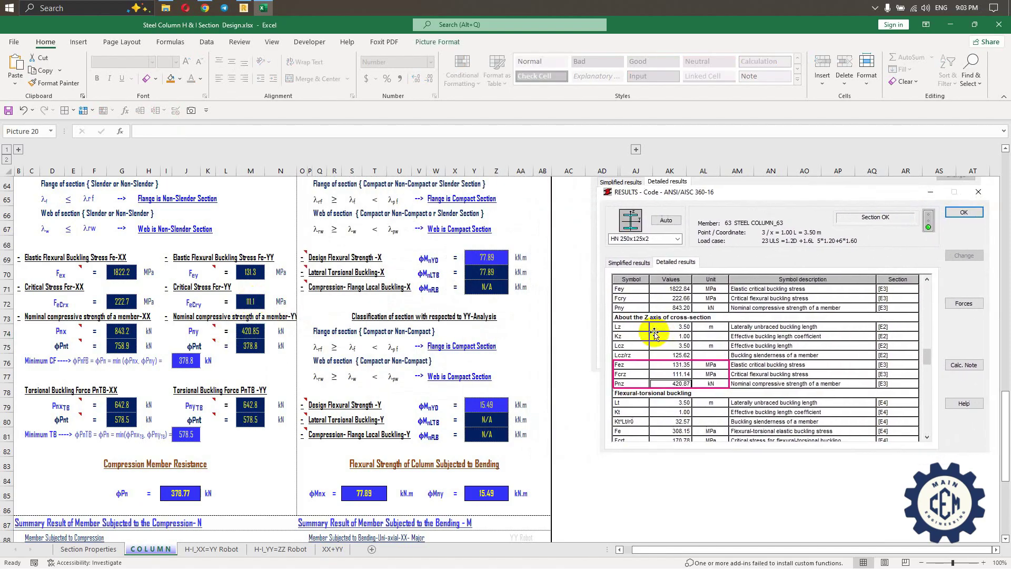
{"action": "left_click_drag", "start_coordinate": [43, 254], "coordinate": [268, 358]}
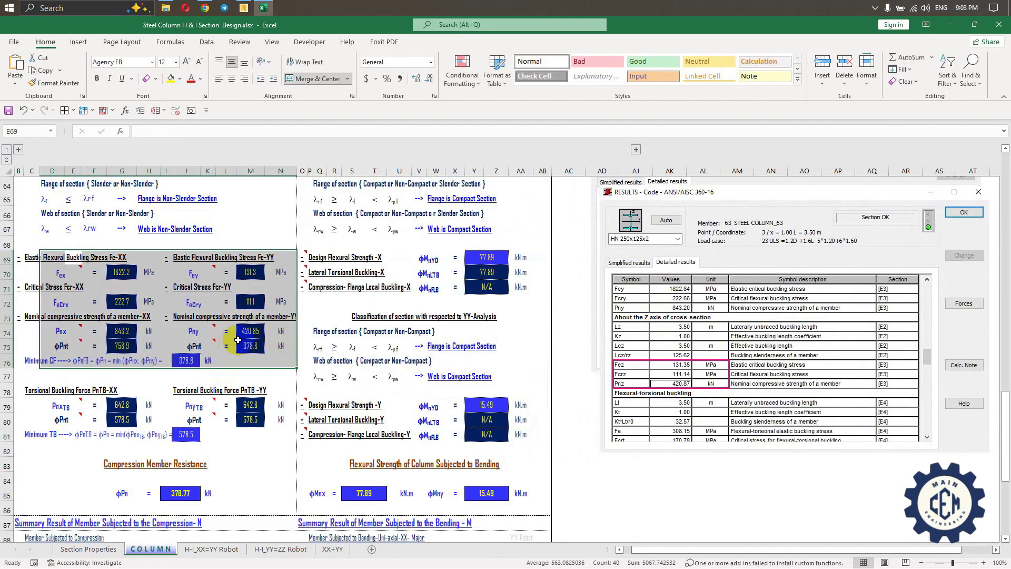
{"action": "scroll", "coordinate": [85, 240], "scroll_direction": "down", "scroll_amount": 1}
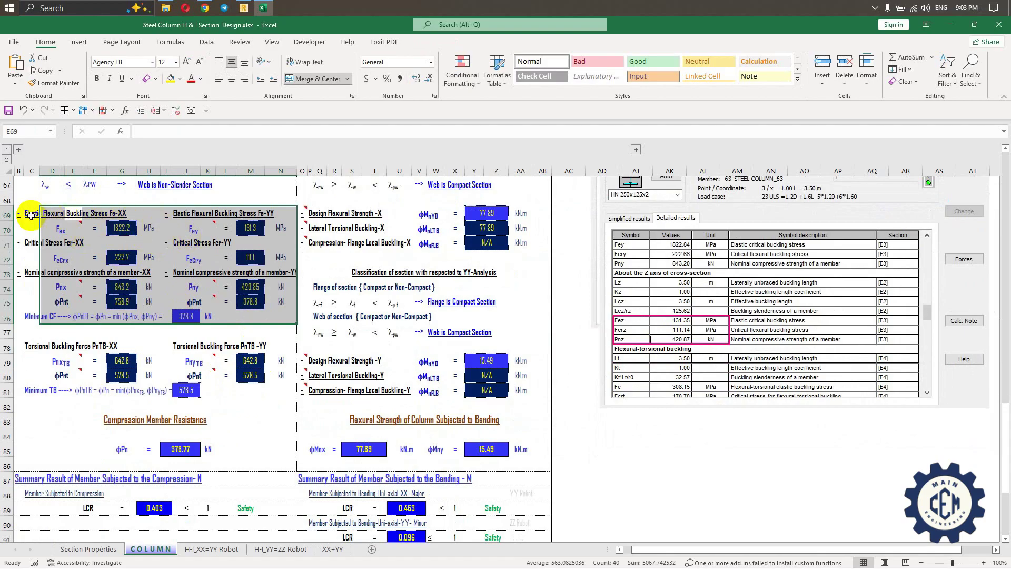
{"action": "scroll", "coordinate": [196, 287], "scroll_direction": "down", "scroll_amount": 1}
{"action": "left_click", "coordinate": [230, 395]}
{"action": "left_click", "coordinate": [263, 371]}
{"action": "left_click", "coordinate": [179, 405]}
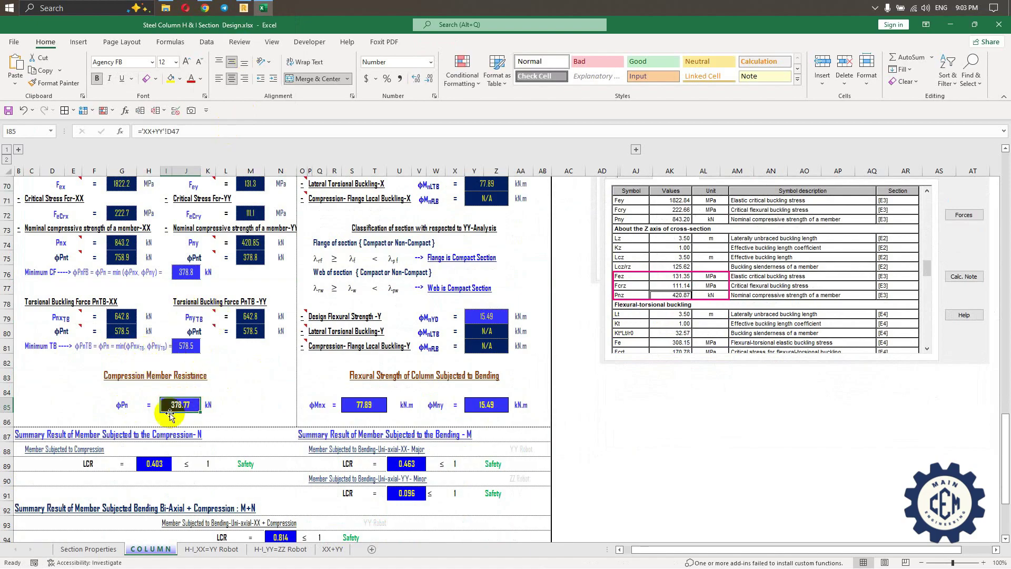
Switch to Robot Structural Analysis and copy a screenshot of the RESULTS window's flexural-torsional buckling section with the Fe, Fcrt and Pnt rows boxed
{"action": "left_click", "coordinate": [245, 8]}
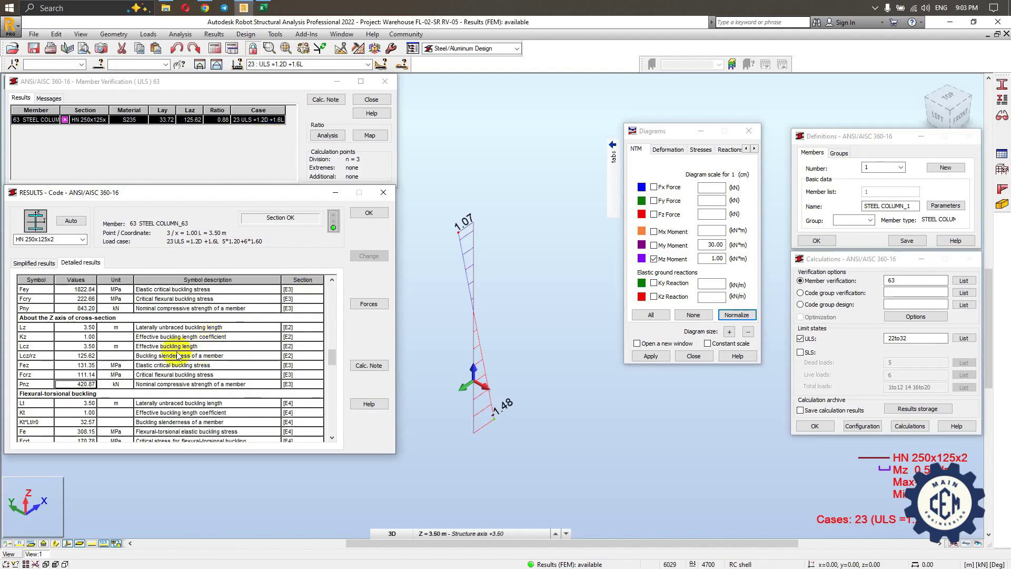
{"action": "scroll", "coordinate": [179, 355], "scroll_direction": "down", "scroll_amount": 2}
{"action": "left_click_drag", "start_coordinate": [117, 192], "coordinate": [226, 177]}
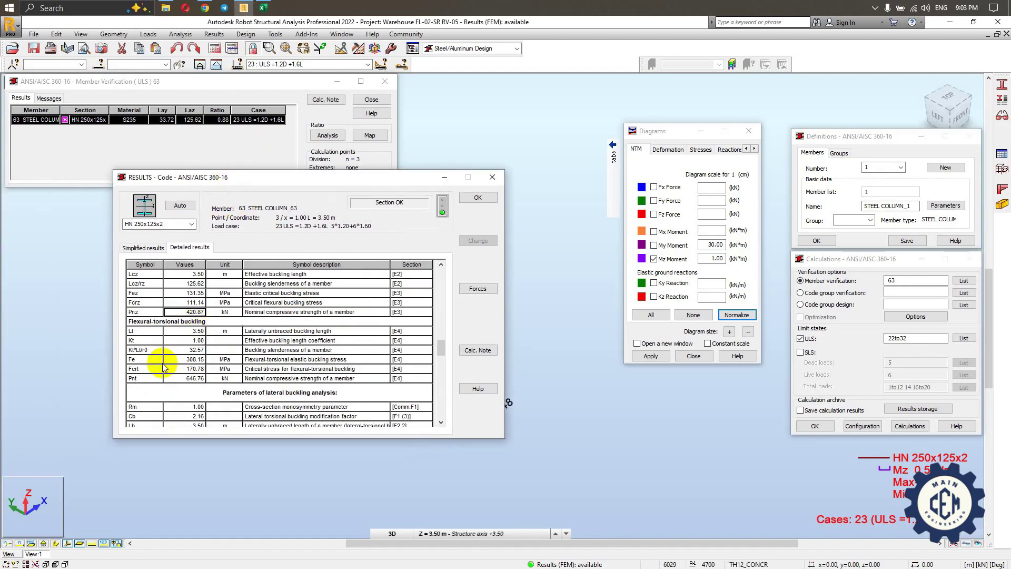
{"action": "scroll", "coordinate": [213, 341], "scroll_direction": "down", "scroll_amount": 1}
{"action": "scroll", "coordinate": [185, 360], "scroll_direction": "up", "scroll_amount": 1}
{"action": "key", "text": "Print"}
{"action": "left_click_drag", "start_coordinate": [115, 174], "coordinate": [503, 438]}
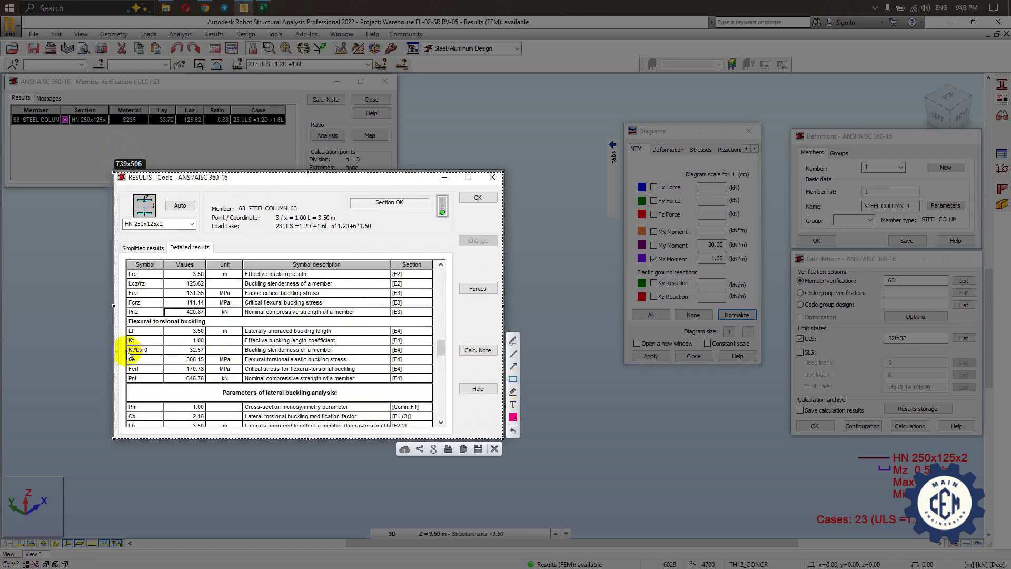
{"action": "left_click_drag", "start_coordinate": [127, 356], "coordinate": [235, 385]}
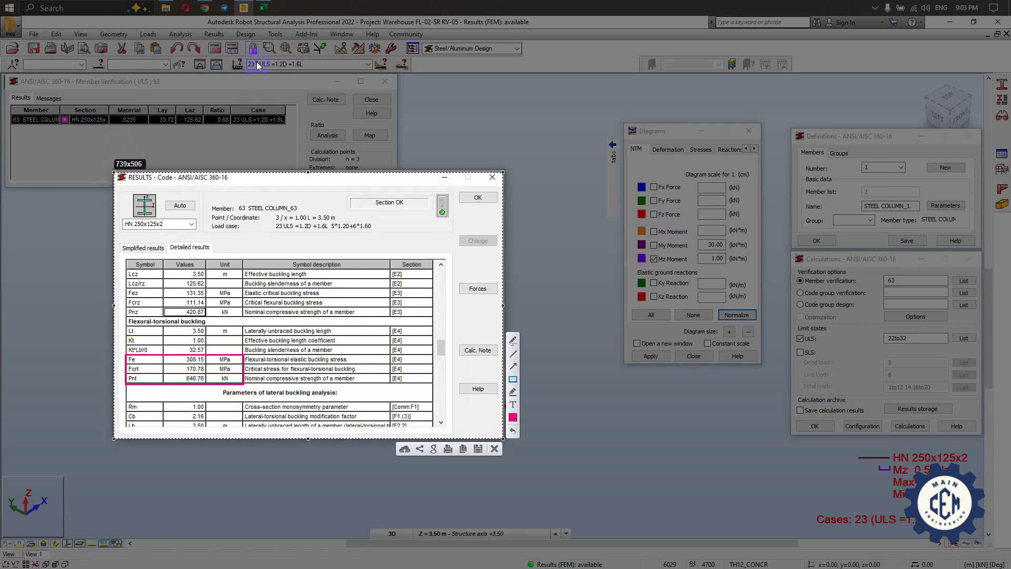
{"action": "key", "text": "ctrl+c"}
Switch to Excel, paste the flexural-torsional buckling screenshot into the COLUMN sheet and position it beside the Torsional Buckling Force PnTB-XX results
{"action": "left_click", "coordinate": [263, 7]}
{"action": "scroll", "coordinate": [264, 285], "scroll_direction": "up", "scroll_amount": 1}
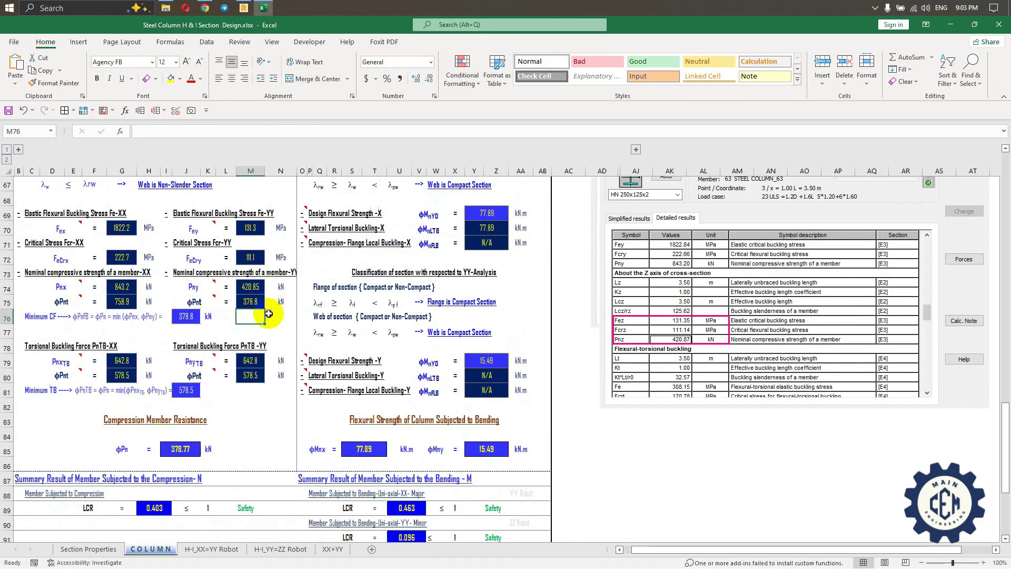
{"action": "key", "text": "ctrl+v"}
{"action": "left_click_drag", "start_coordinate": [340, 319], "coordinate": [304, 278]}
{"action": "scroll", "coordinate": [304, 277], "scroll_direction": "up", "scroll_amount": 1}
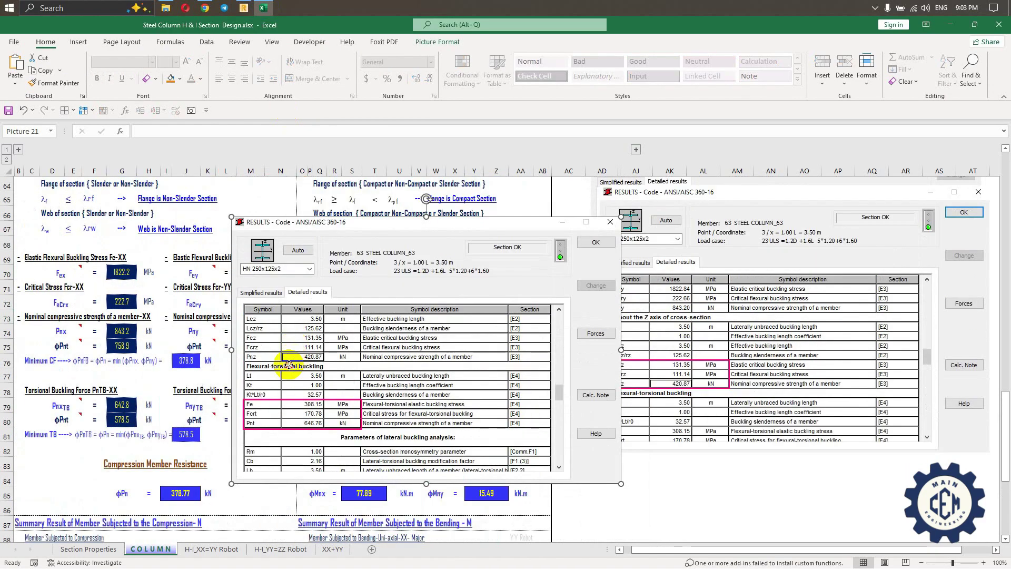
{"action": "left_click_drag", "start_coordinate": [300, 361], "coordinate": [276, 384]}
{"action": "scroll", "coordinate": [277, 384], "scroll_direction": "down", "scroll_amount": 1}
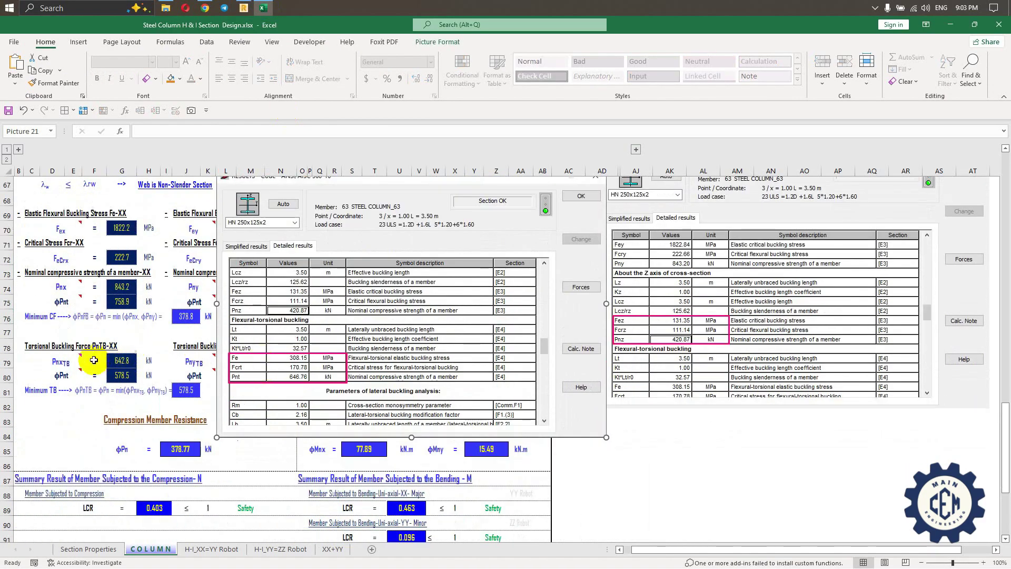
{"action": "left_click_drag", "start_coordinate": [241, 351], "coordinate": [256, 352]}
{"action": "scroll", "coordinate": [246, 350], "scroll_direction": "down", "scroll_amount": 1}
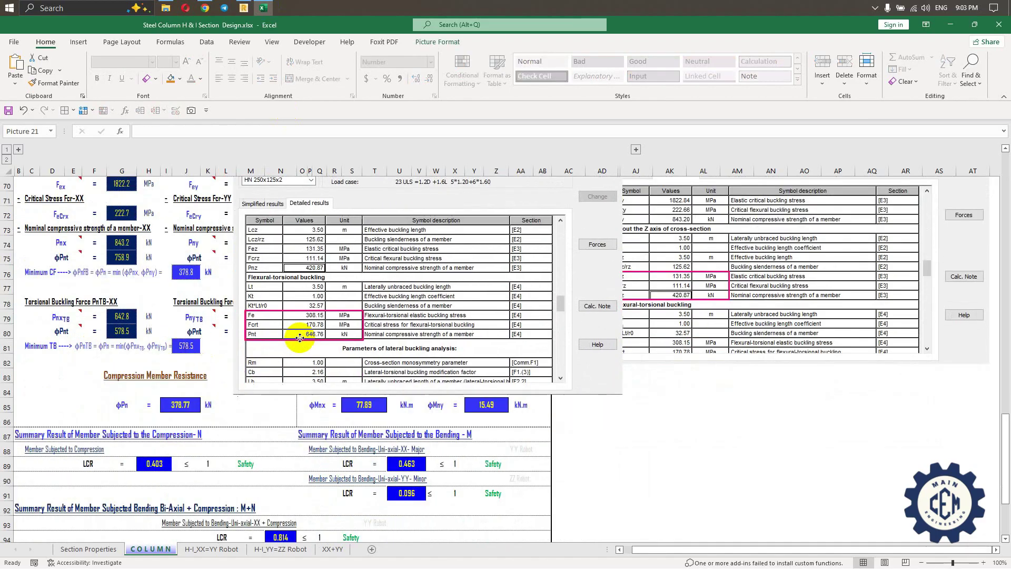
Compare the PnxTB and φPnt cells with the picture's boxed Pnt row, and move the picture beyond the bending output columns
{"action": "left_click", "coordinate": [125, 325]}
{"action": "left_click", "coordinate": [60, 316]}
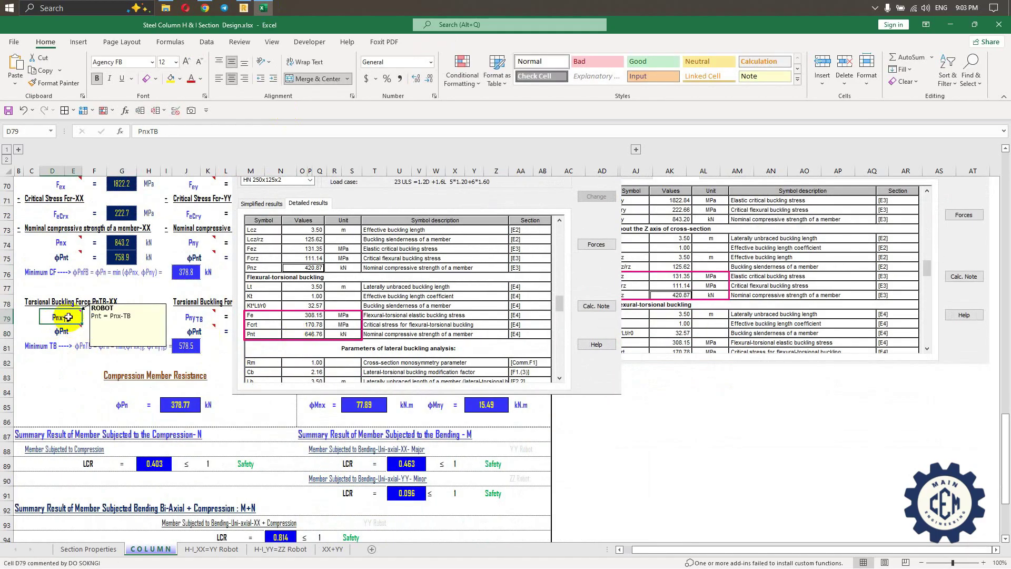
{"action": "left_click", "coordinate": [121, 330]}
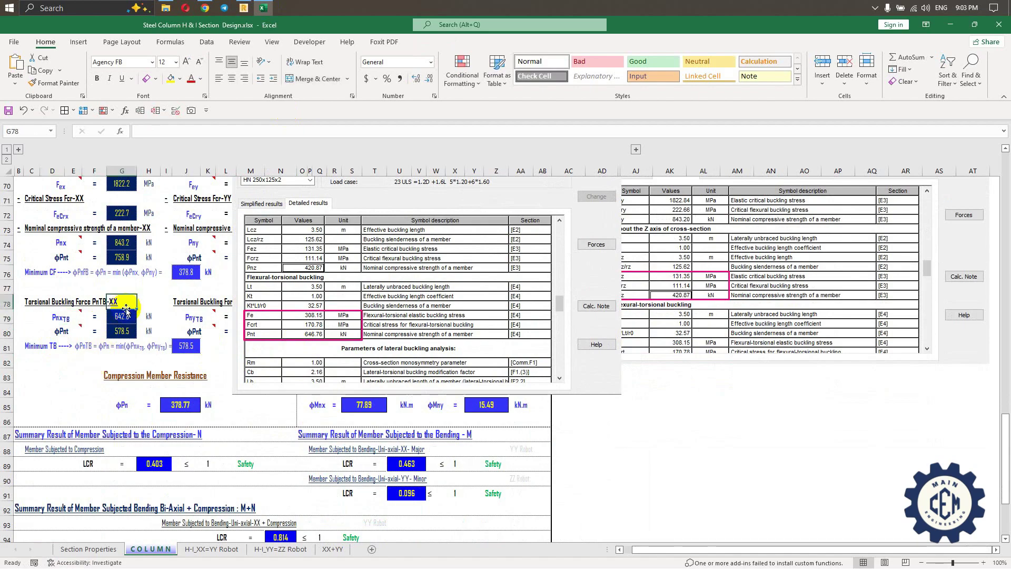
{"action": "left_click", "coordinate": [48, 336]}
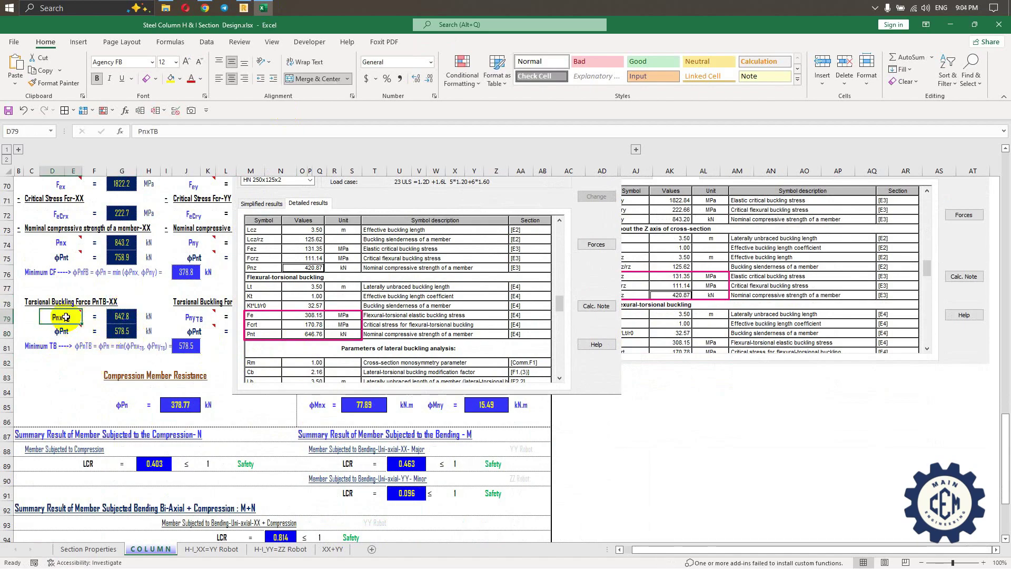
{"action": "left_click_drag", "start_coordinate": [58, 334], "coordinate": [121, 333]}
{"action": "left_click_drag", "start_coordinate": [58, 316], "coordinate": [122, 316]}
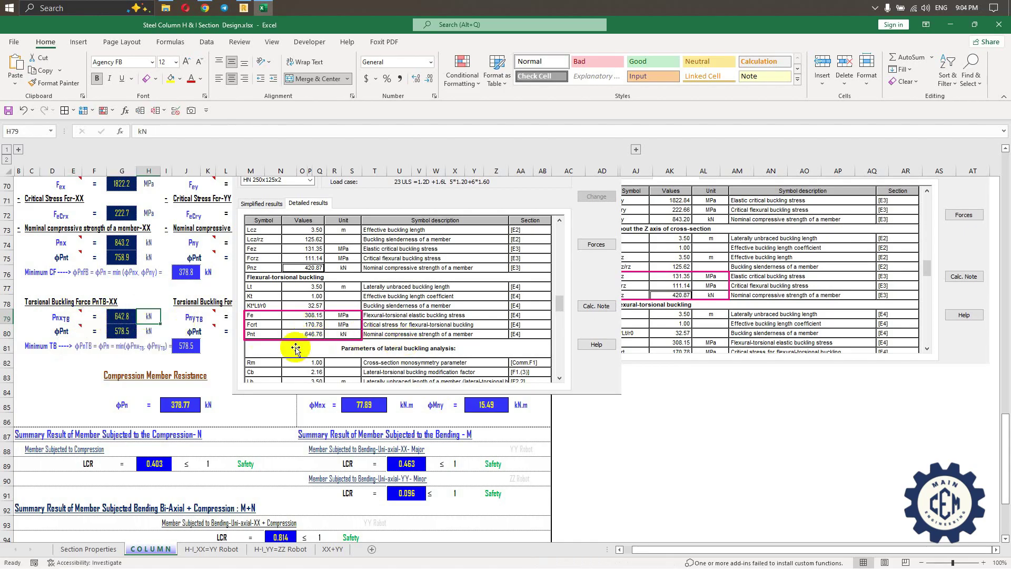
{"action": "left_click", "coordinate": [124, 317]}
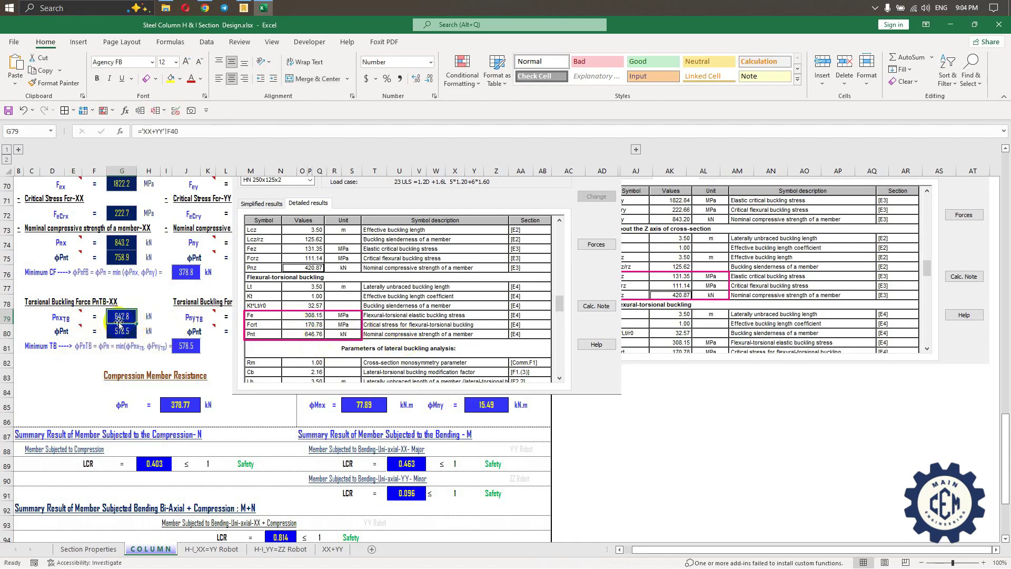
{"action": "left_click_drag", "start_coordinate": [319, 334], "coordinate": [586, 341]}
Examine the Z-axis and flexural-torsional buckling parameters in Robot's detailed results, focusing on the Pnt value
{"action": "left_click", "coordinate": [243, 8]}
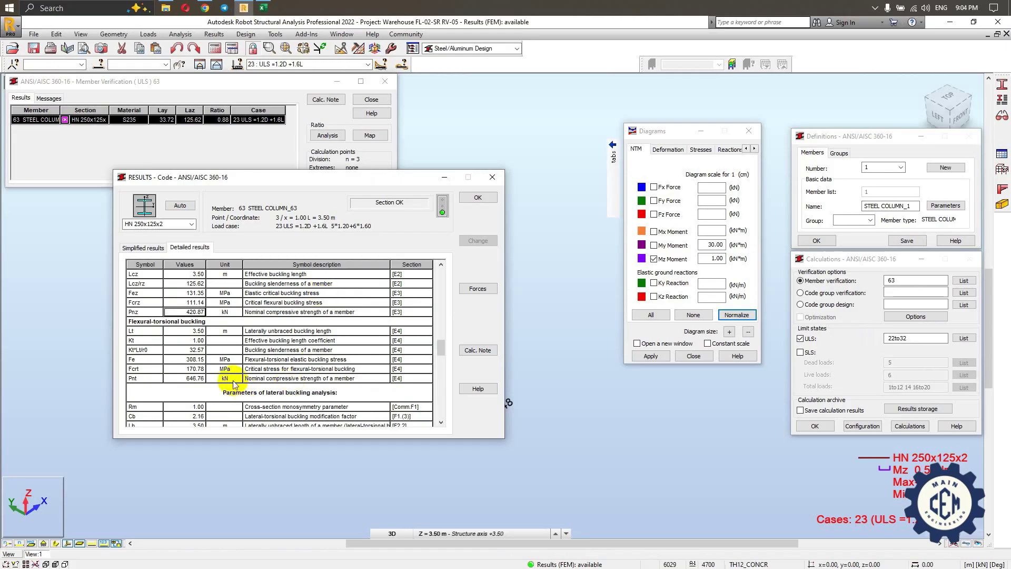
{"action": "scroll", "coordinate": [237, 342], "scroll_direction": "down", "scroll_amount": 2}
{"action": "scroll", "coordinate": [265, 318], "scroll_direction": "up", "scroll_amount": 3}
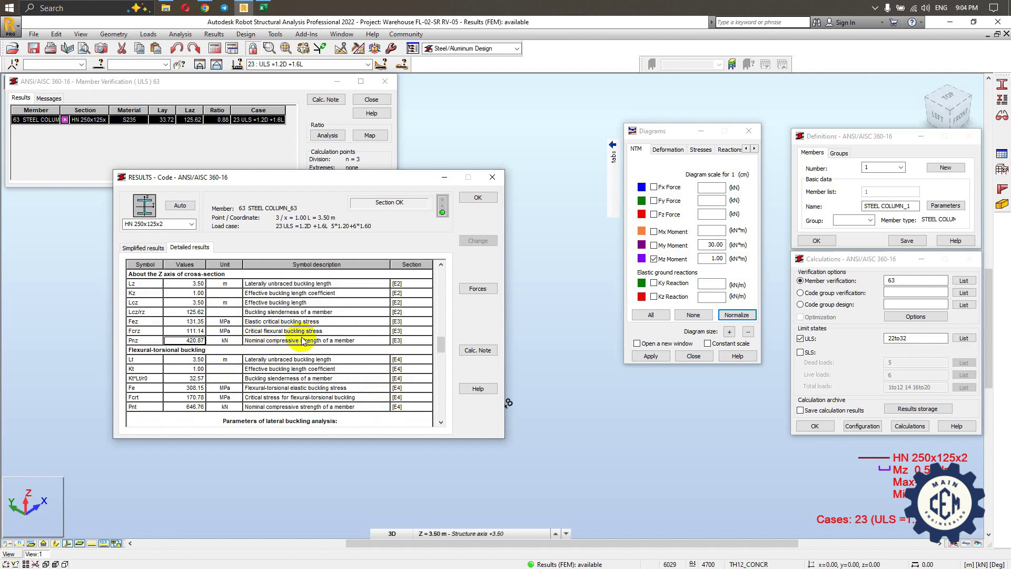
{"action": "left_click", "coordinate": [263, 9]}
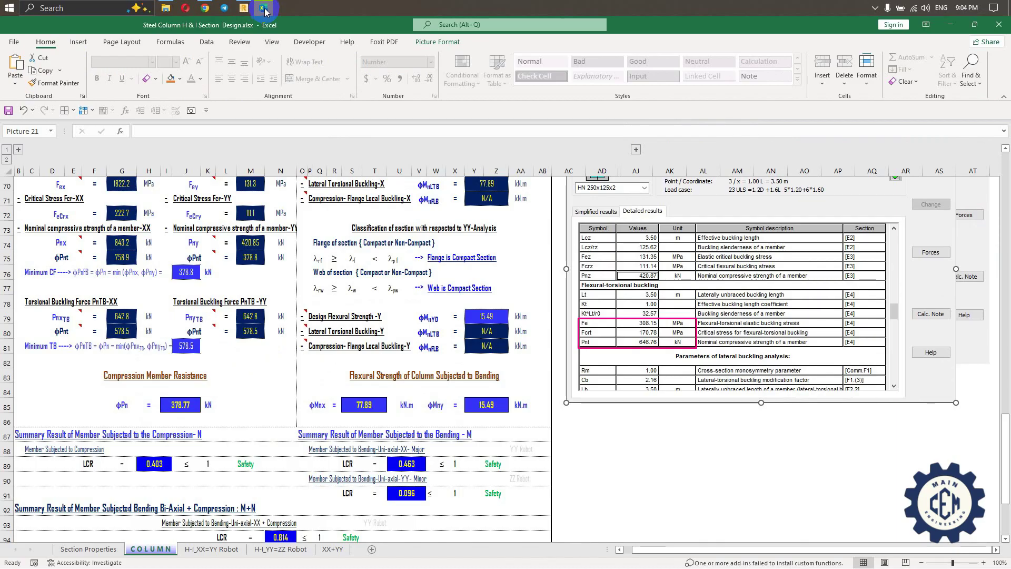
{"action": "left_click", "coordinate": [243, 7]}
{"action": "scroll", "coordinate": [213, 341], "scroll_direction": "down", "scroll_amount": 2}
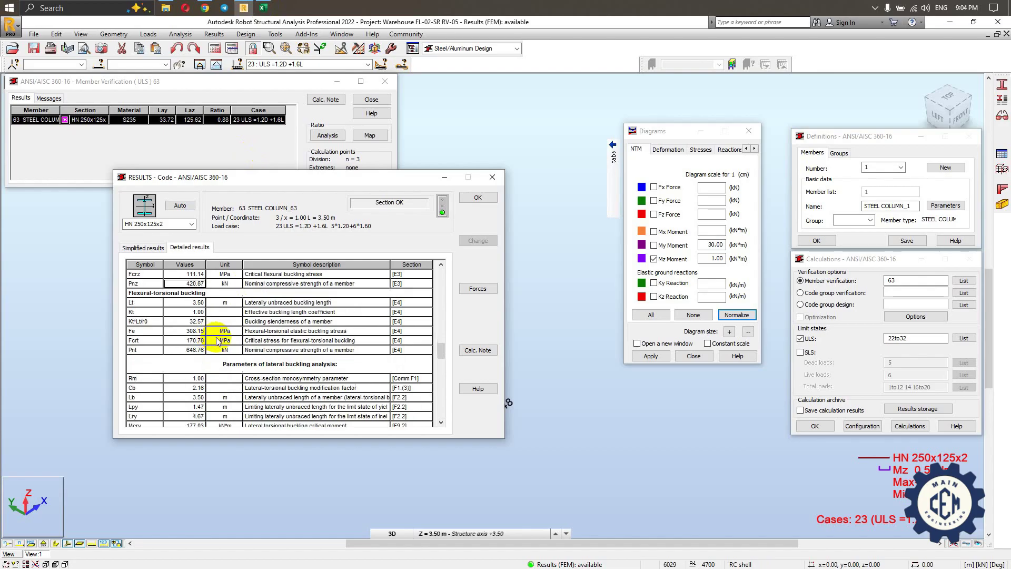
{"action": "left_click", "coordinate": [164, 297]}
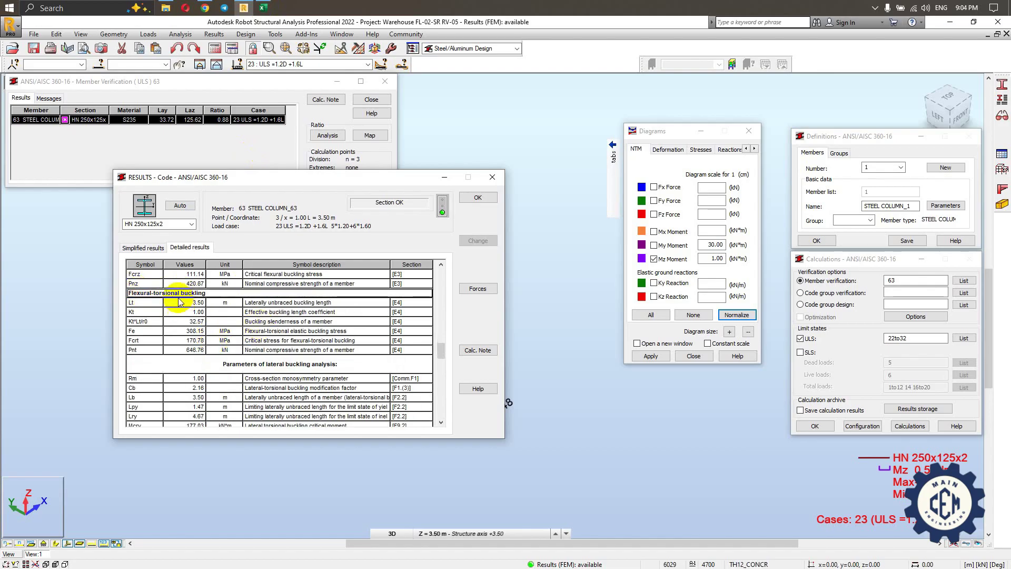
{"action": "left_click", "coordinate": [196, 351]}
{"action": "scroll", "coordinate": [226, 332], "scroll_direction": "down", "scroll_amount": 2}
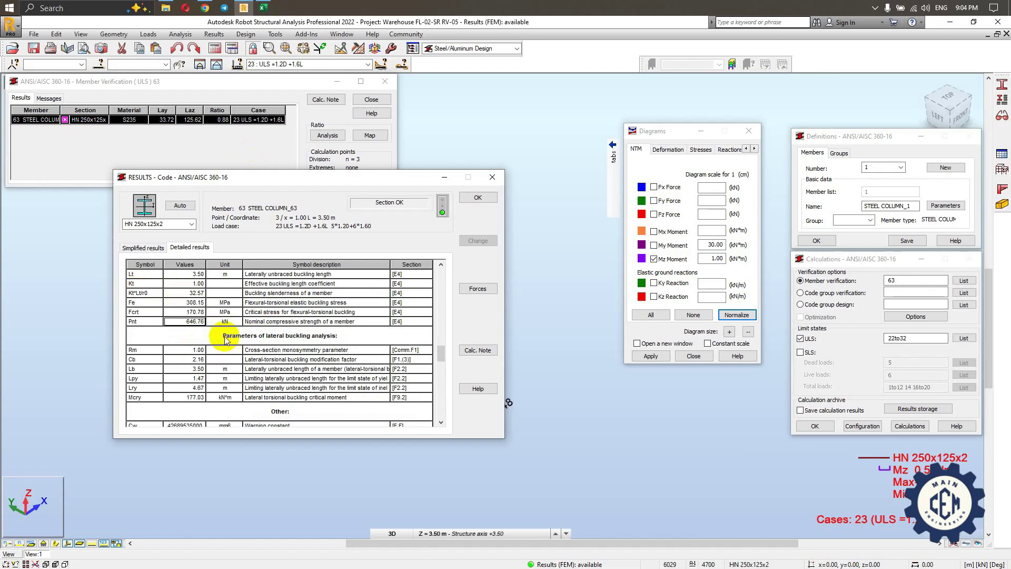
{"action": "scroll", "coordinate": [200, 335], "scroll_direction": "up", "scroll_amount": 3}
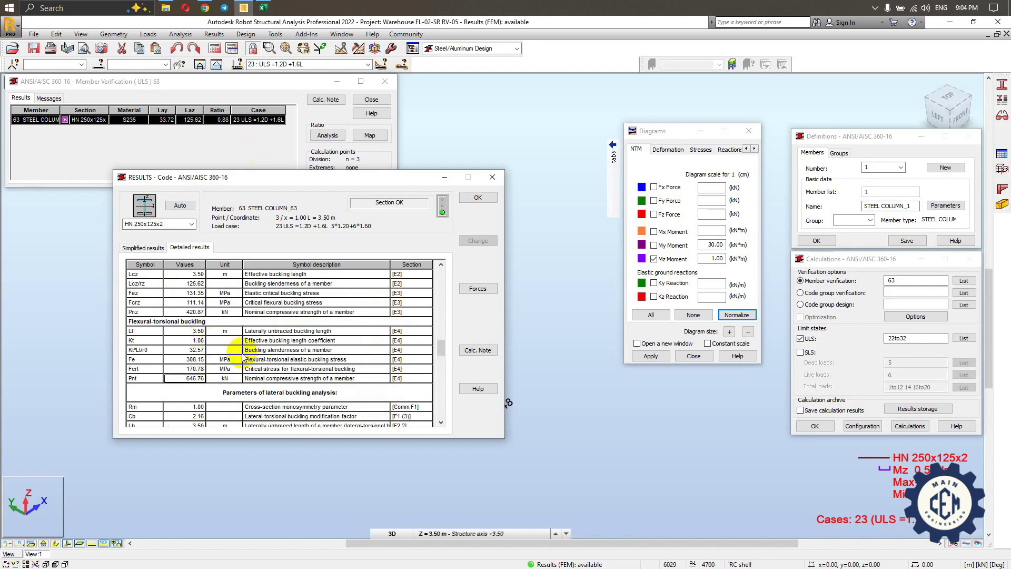
Find the nominal strengths in the detailed results and highlight the bending strength rows about the Y and Z axes
{"action": "scroll", "coordinate": [210, 339], "scroll_direction": "down", "scroll_amount": 5}
{"action": "scroll", "coordinate": [219, 340], "scroll_direction": "down", "scroll_amount": 2}
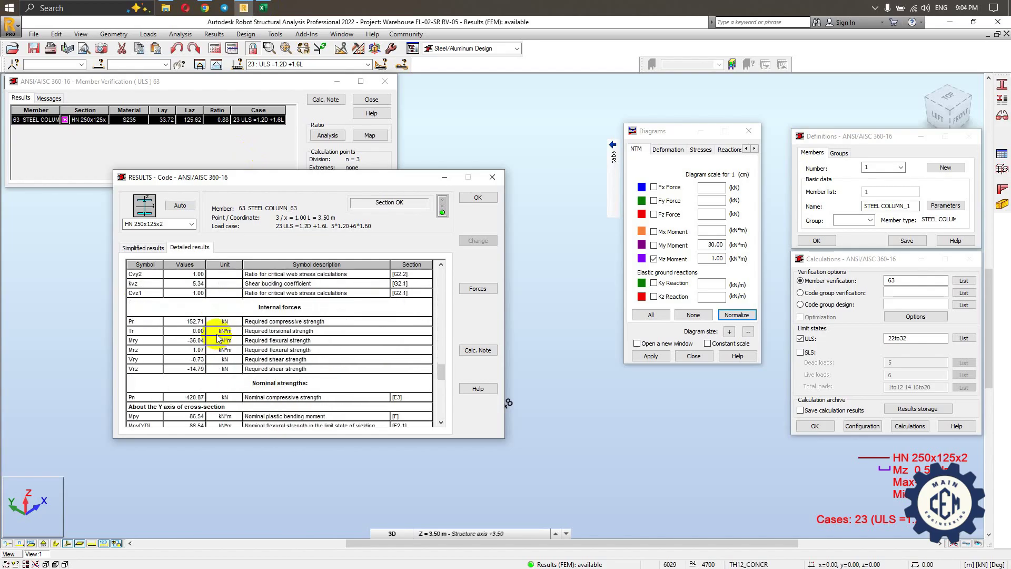
{"action": "scroll", "coordinate": [304, 318], "scroll_direction": "down", "scroll_amount": 4}
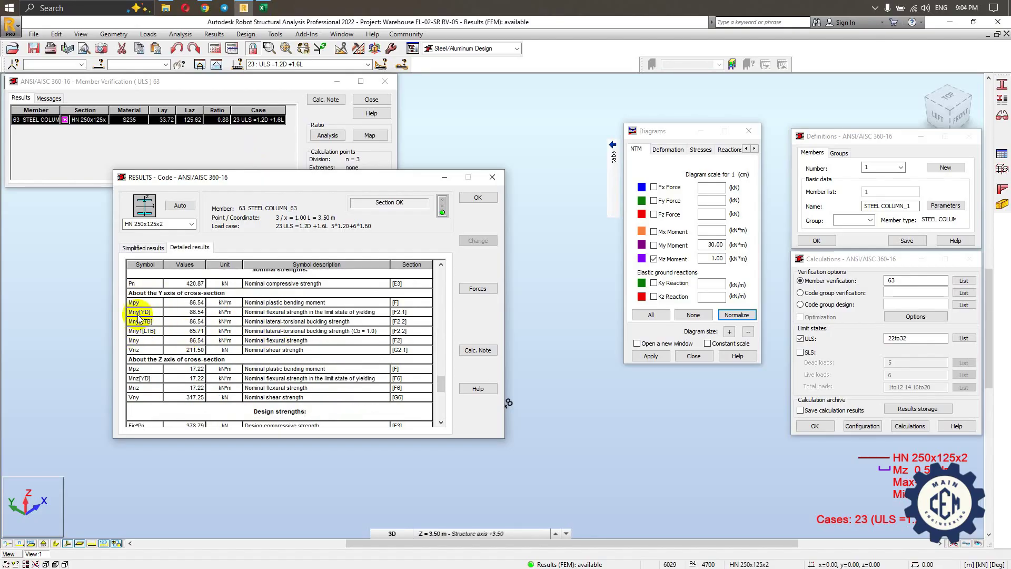
{"action": "left_click_drag", "start_coordinate": [139, 302], "coordinate": [174, 330]}
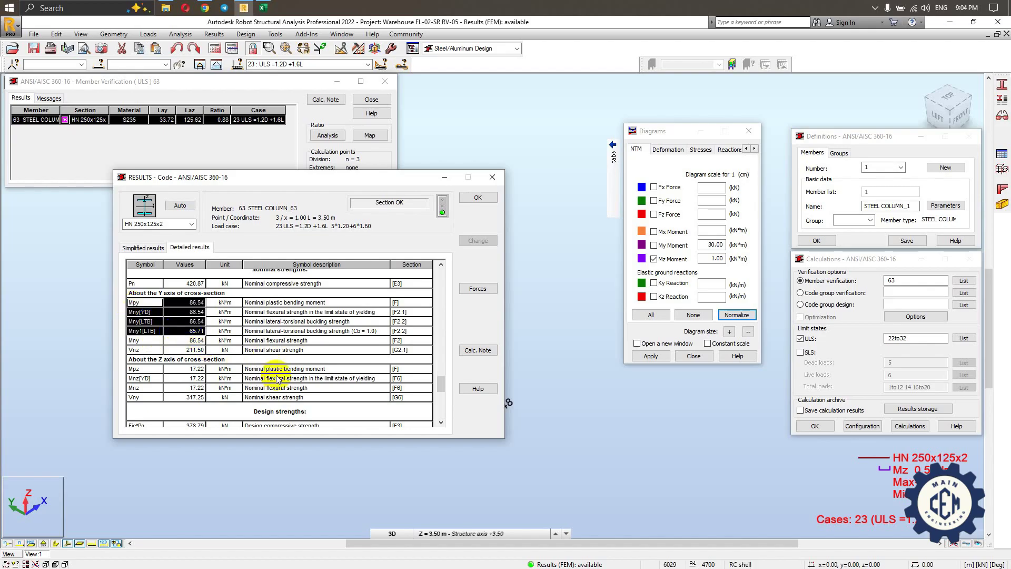
{"action": "left_click_drag", "start_coordinate": [138, 370], "coordinate": [174, 397]}
{"action": "left_click_drag", "start_coordinate": [138, 302], "coordinate": [174, 331]}
{"action": "left_click", "coordinate": [316, 387]}
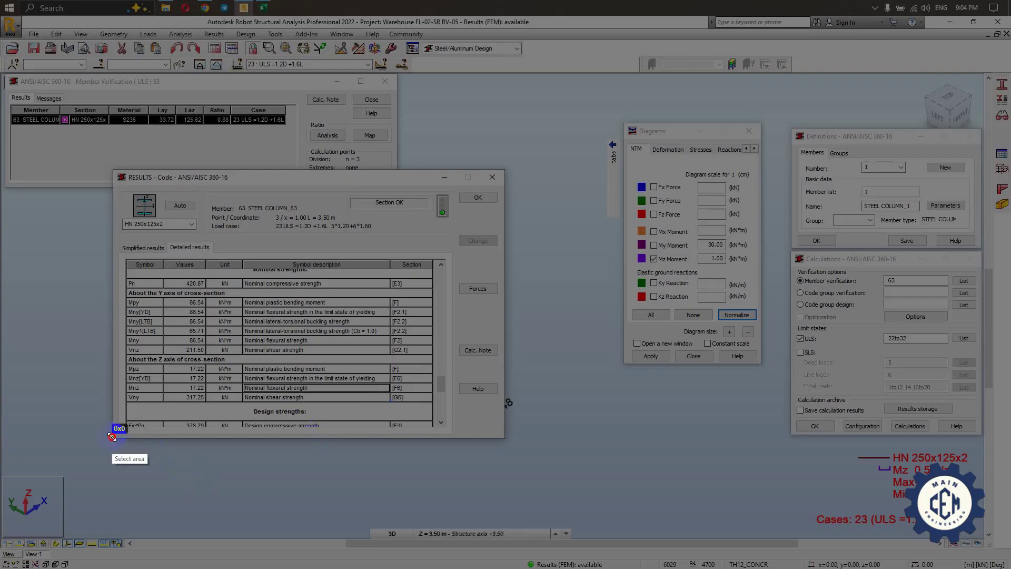
Copy a screenshot of the RESULTS window with the Y axis and Z axis labels and their nominal bending strength rows boxed
{"action": "left_click_drag", "start_coordinate": [112, 436], "coordinate": [503, 172]}
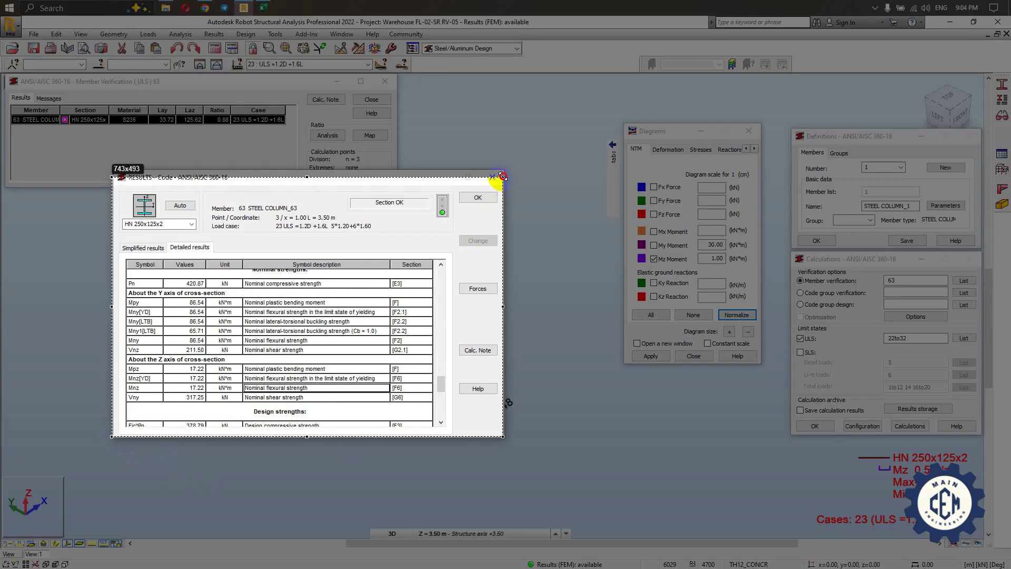
{"action": "left_click_drag", "start_coordinate": [128, 308], "coordinate": [205, 334]}
{"action": "left_click_drag", "start_coordinate": [157, 288], "coordinate": [174, 297]}
{"action": "left_click_drag", "start_coordinate": [156, 355], "coordinate": [206, 393]}
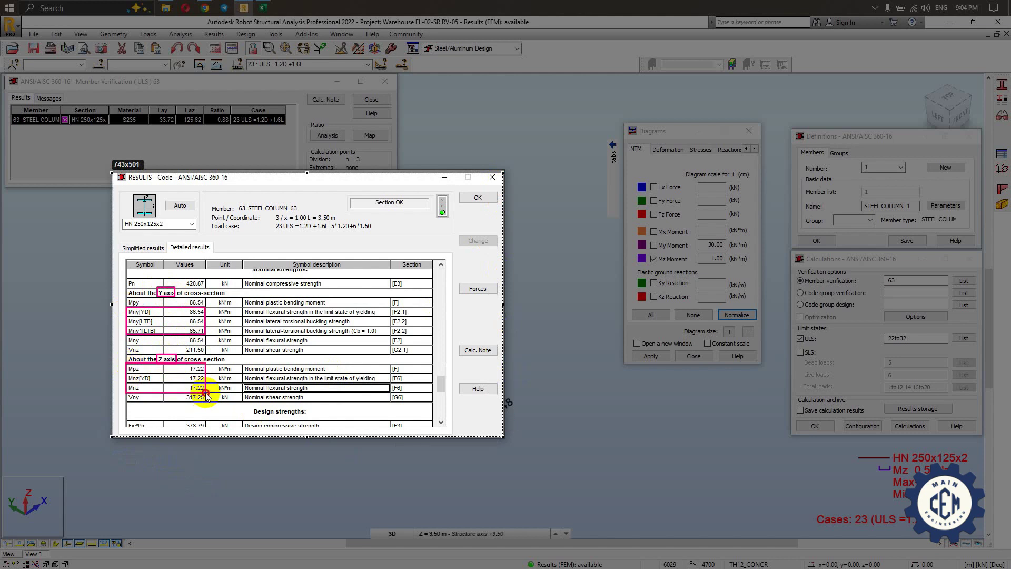
{"action": "key", "text": "ctrl+c"}
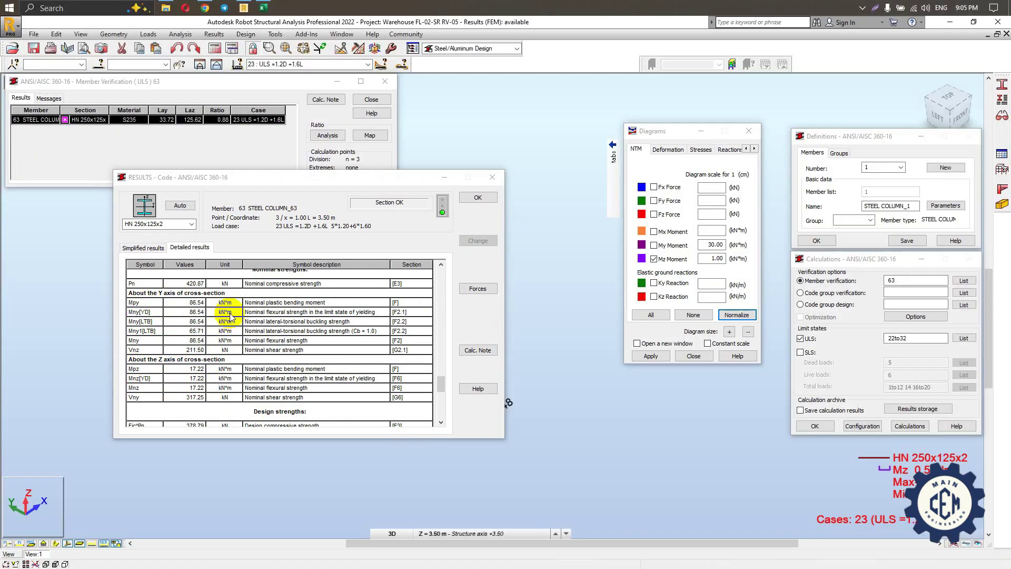
Switch to Excel, paste the nominal strengths screenshot and position it beside the Output of Member Subjected to the Bending section
{"action": "left_click", "coordinate": [263, 8]}
{"action": "left_click", "coordinate": [247, 419]}
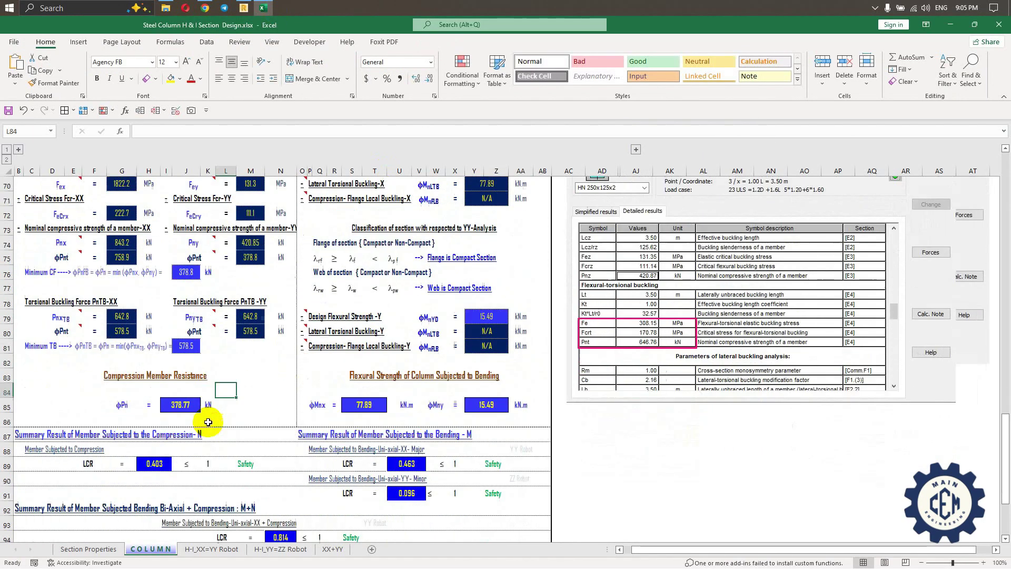
{"action": "left_click", "coordinate": [181, 404]}
{"action": "scroll", "coordinate": [235, 394], "scroll_direction": "up", "scroll_amount": 1}
{"action": "scroll", "coordinate": [234, 394], "scroll_direction": "up", "scroll_amount": 2}
{"action": "left_click", "coordinate": [534, 367]}
{"action": "key", "text": "ctrl+v"}
{"action": "left_click_drag", "start_coordinate": [542, 379], "coordinate": [584, 298]}
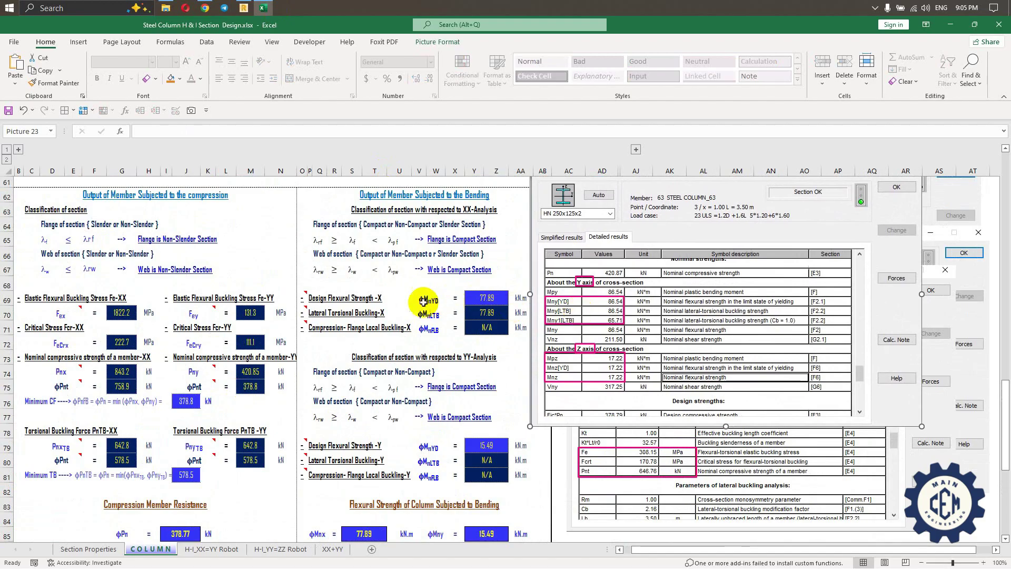
Check the Design Flexural Strength -X cell against the pasted strengths, and switch to Robot to view the design strengths about both axes
{"action": "left_click", "coordinate": [424, 300]}
{"action": "left_click", "coordinate": [485, 298]}
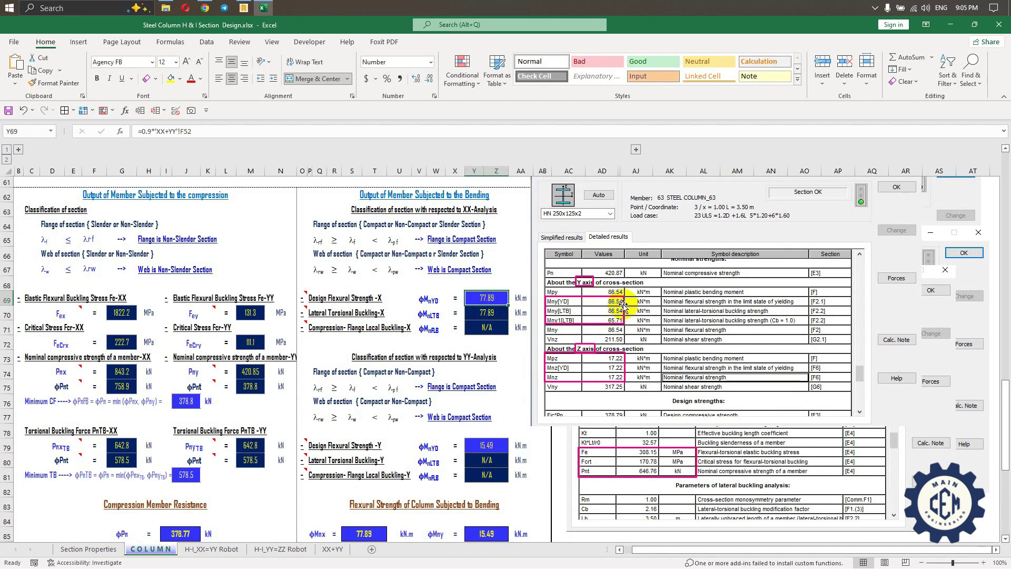
{"action": "left_click_drag", "start_coordinate": [579, 275], "coordinate": [651, 279]}
{"action": "left_click", "coordinate": [243, 8]}
{"action": "scroll", "coordinate": [206, 375], "scroll_direction": "down", "scroll_amount": 5}
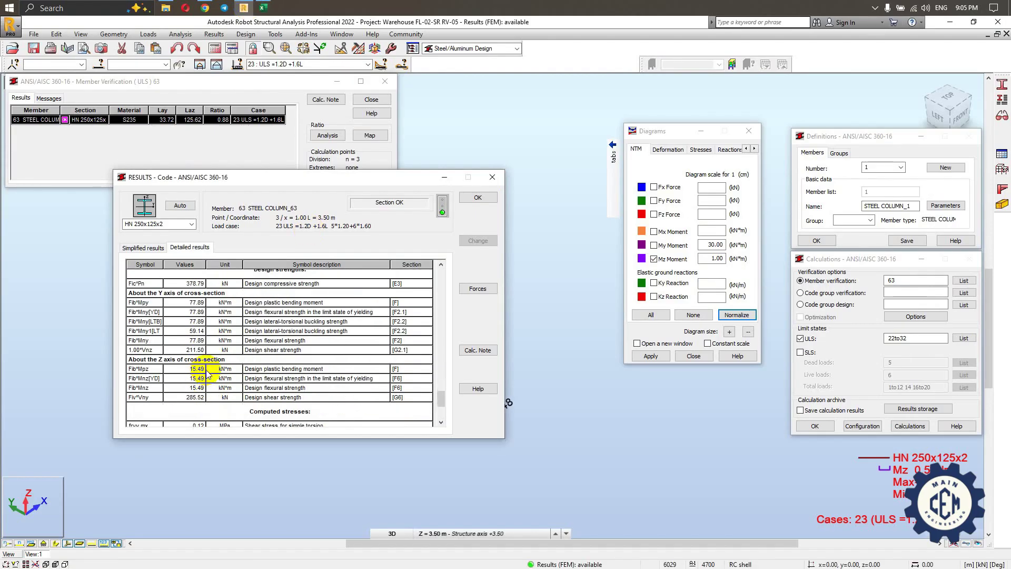
Copy a screenshot of the RESULTS window with the Y axis and Z axis labels and their design bending strength rows boxed
{"action": "scroll", "coordinate": [228, 315], "scroll_direction": "down", "scroll_amount": 1}
{"action": "scroll", "coordinate": [232, 321], "scroll_direction": "up", "scroll_amount": 2}
{"action": "scroll", "coordinate": [237, 327], "scroll_direction": "down", "scroll_amount": 1}
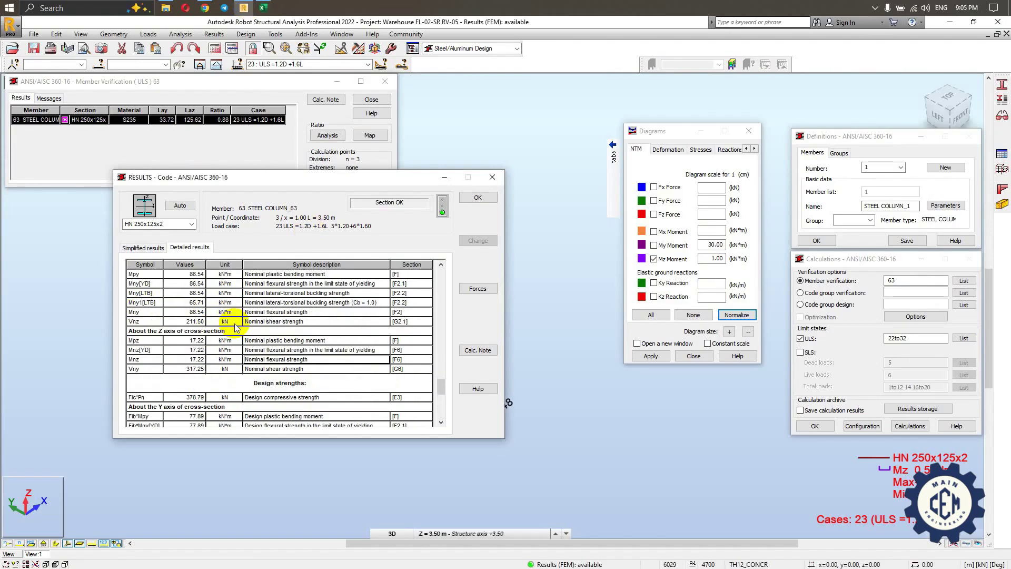
{"action": "key", "text": "super+shift+s"}
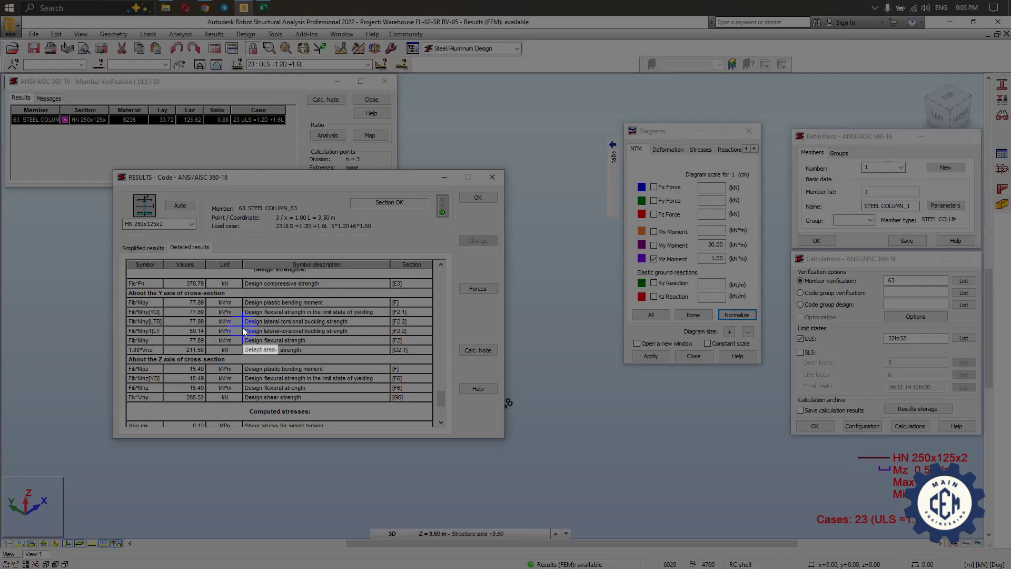
{"action": "left_click", "coordinate": [113, 178]}
{"action": "mouse_move", "coordinate": [156, 289]}
{"action": "left_mouse_down"}
{"action": "mouse_move", "coordinate": [178, 300]}
{"action": "mouse_move", "coordinate": [128, 309]}
{"action": "left_mouse_up"}
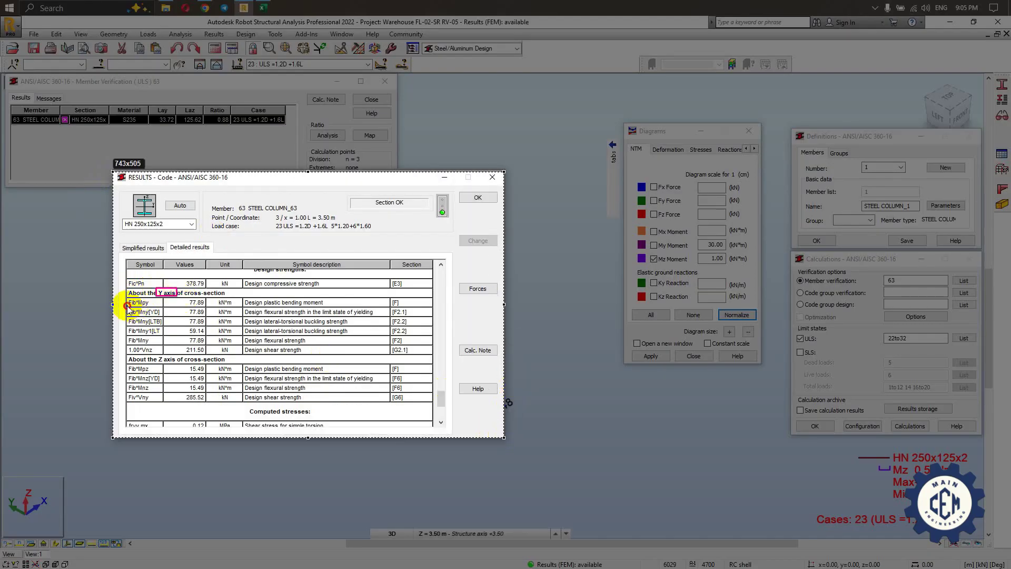
{"action": "left_click_drag", "start_coordinate": [161, 346], "coordinate": [242, 345]}
{"action": "mouse_move", "coordinate": [155, 354]}
{"action": "left_mouse_down"}
{"action": "mouse_move", "coordinate": [176, 363]}
{"action": "mouse_move", "coordinate": [164, 388]}
{"action": "mouse_move", "coordinate": [206, 393]}
{"action": "left_mouse_up"}
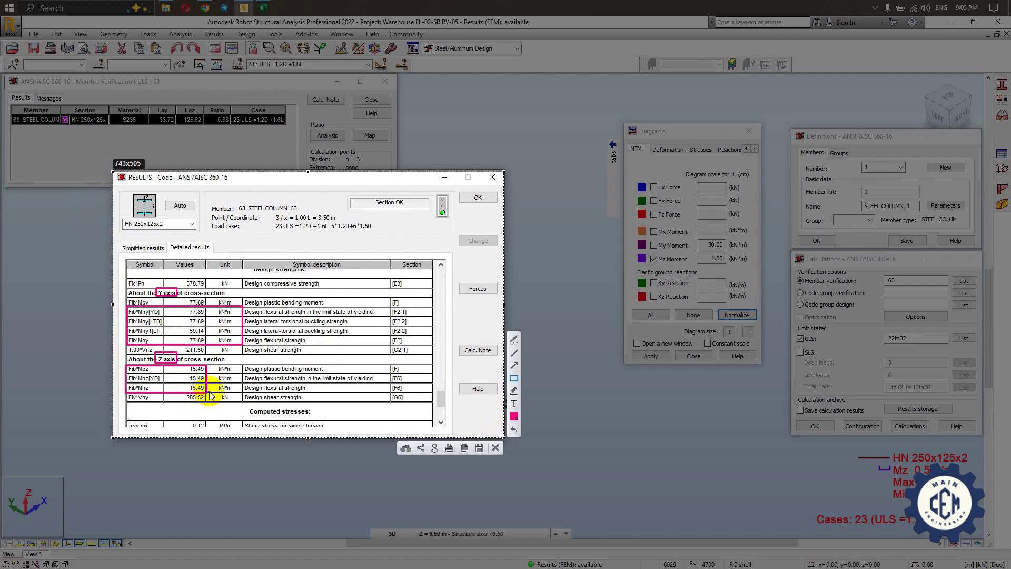
{"action": "key", "text": "ctrl+c"}
Switch to Excel, paste the design strengths screenshot and position it beside the Output of Member Subjected to the Bending section
{"action": "key", "text": "alt+Tab"}
{"action": "key", "text": "ctrl+v"}
{"action": "left_click_drag", "start_coordinate": [582, 360], "coordinate": [599, 344]}
Check the Design Flexural Strength -X and Lateral Torsional Buckling-X cells against the pasted Y axis design strengths
{"action": "left_click", "coordinate": [491, 314]}
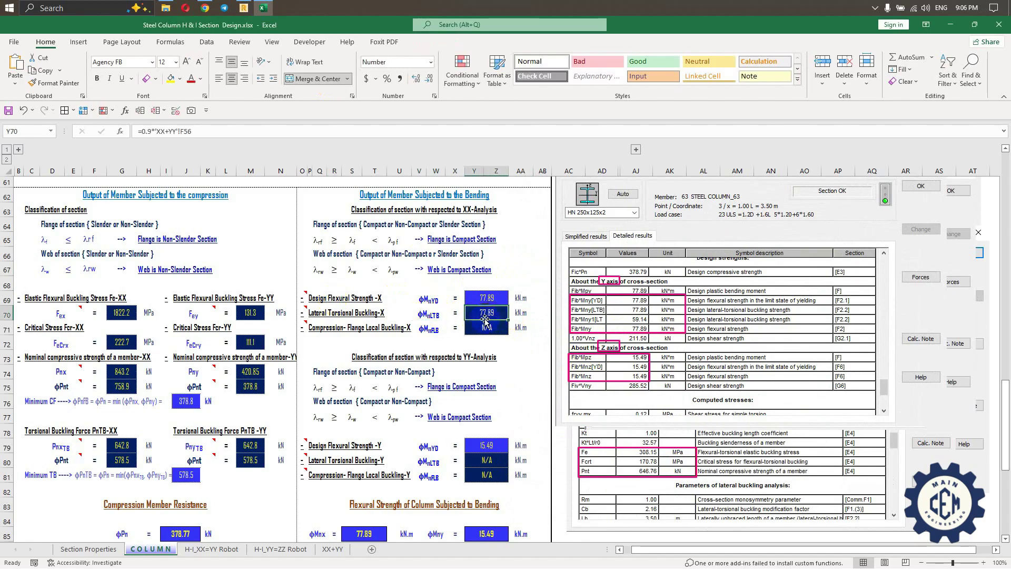
{"action": "left_click", "coordinate": [485, 298]}
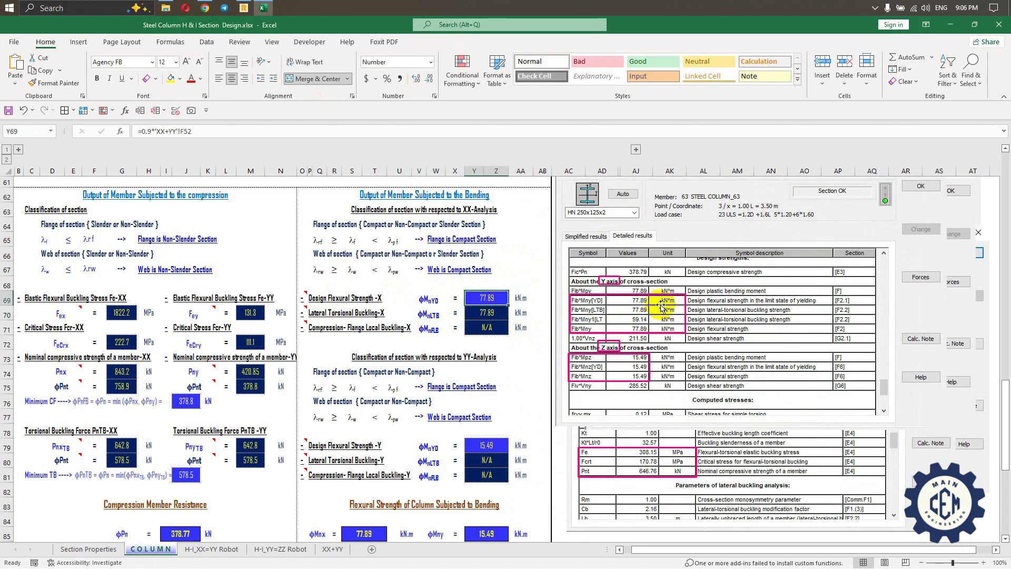
{"action": "left_click_drag", "start_coordinate": [505, 304], "coordinate": [492, 313]}
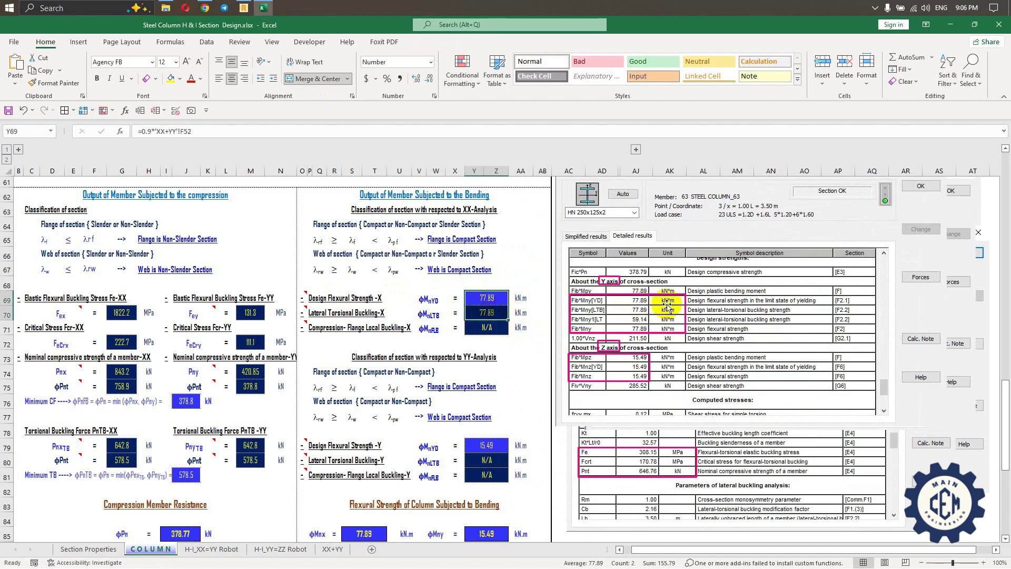
Move the design strengths picture down beside the YY-Analysis bending results
{"action": "left_click_drag", "start_coordinate": [559, 324], "coordinate": [620, 338]}
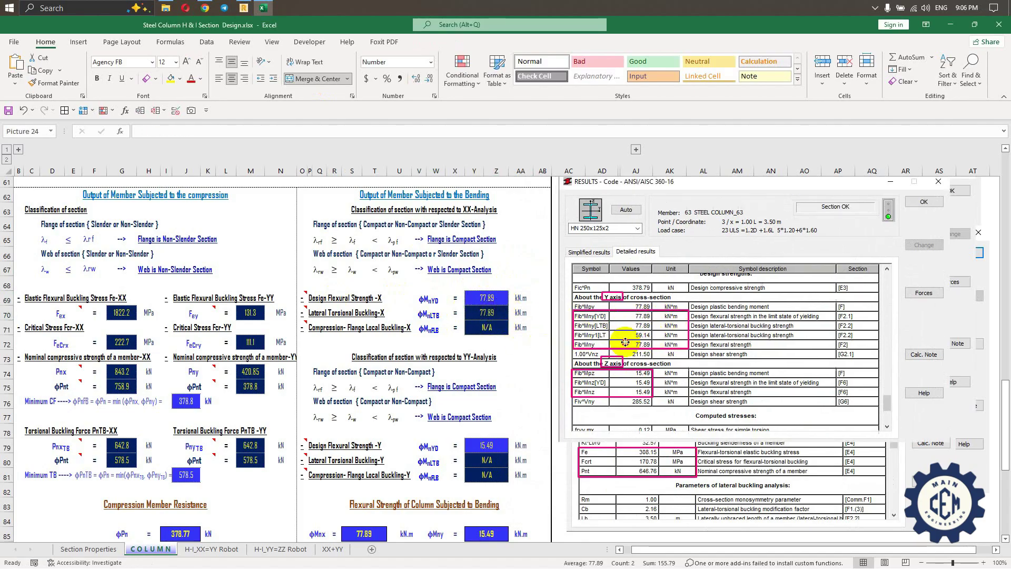
{"action": "scroll", "coordinate": [462, 369], "scroll_direction": "down", "scroll_amount": 2}
{"action": "left_click_drag", "start_coordinate": [667, 311], "coordinate": [667, 326]}
{"action": "left_click_drag", "start_coordinate": [604, 315], "coordinate": [606, 343]}
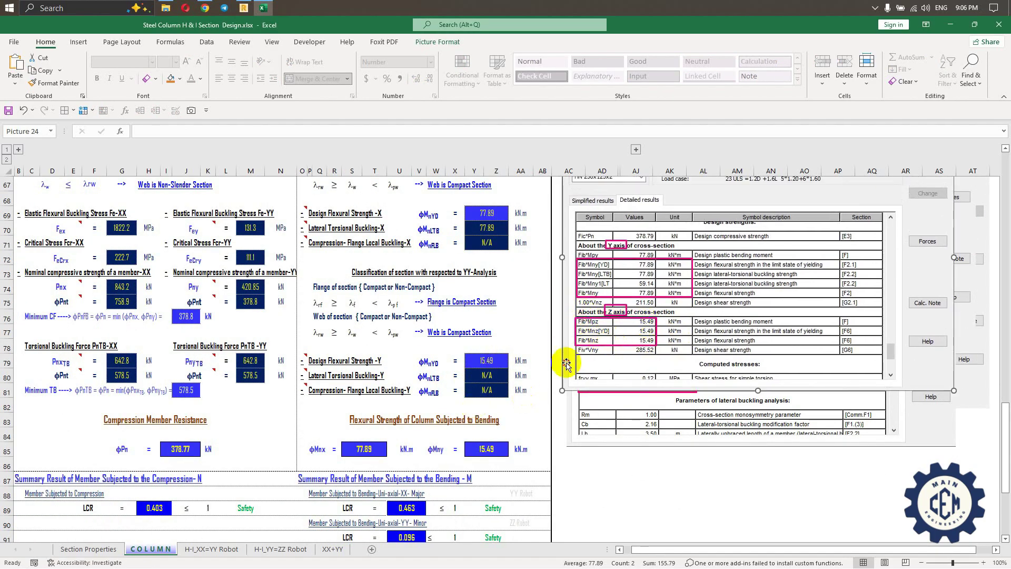
Compare the Design Flexural Strength -Y cell with the boxed Z axis strengths and inspect the two buckling cells below it
{"action": "left_click", "coordinate": [487, 361]}
{"action": "left_click", "coordinate": [649, 325]}
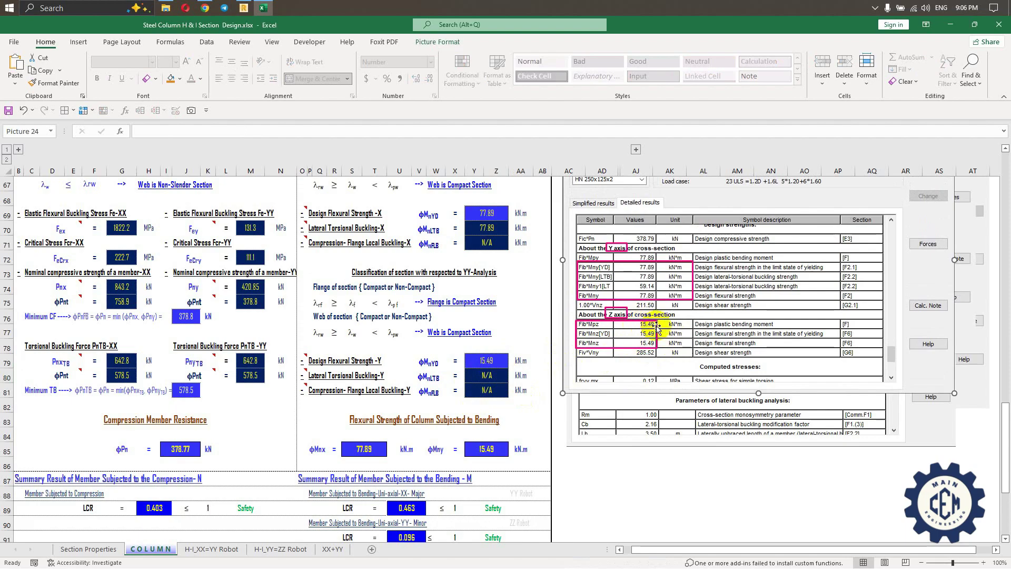
{"action": "left_click", "coordinate": [489, 365]}
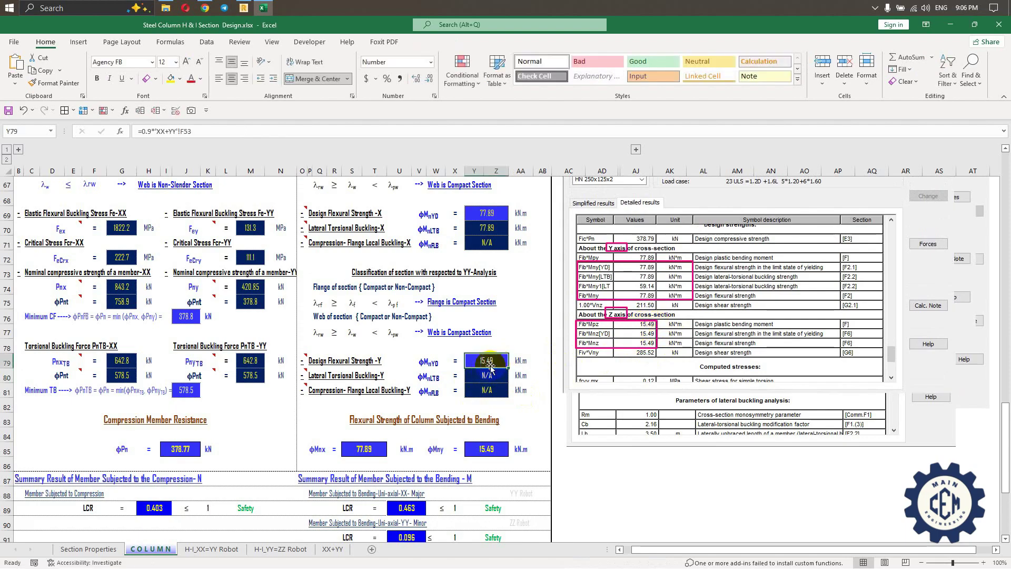
{"action": "left_click_drag", "start_coordinate": [640, 338], "coordinate": [640, 348]}
{"action": "key", "text": "Escape"}
{"action": "key", "text": "Down"}
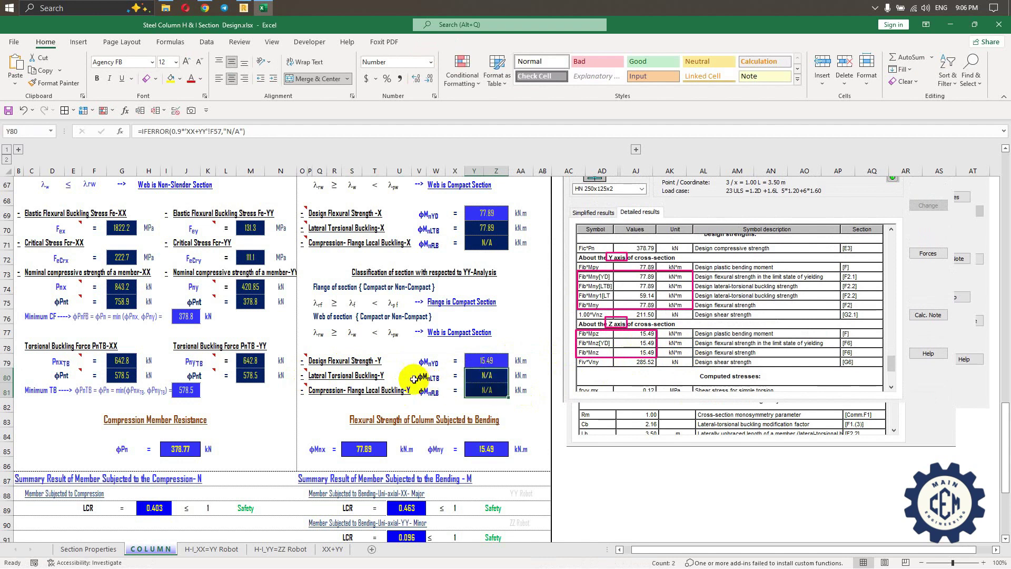
Review the YY-Analysis flange classification and highlight the Lateral Torsional Buckling-Y and Compression- Flange Local Buckling-Y rows
{"action": "left_click", "coordinate": [440, 301]}
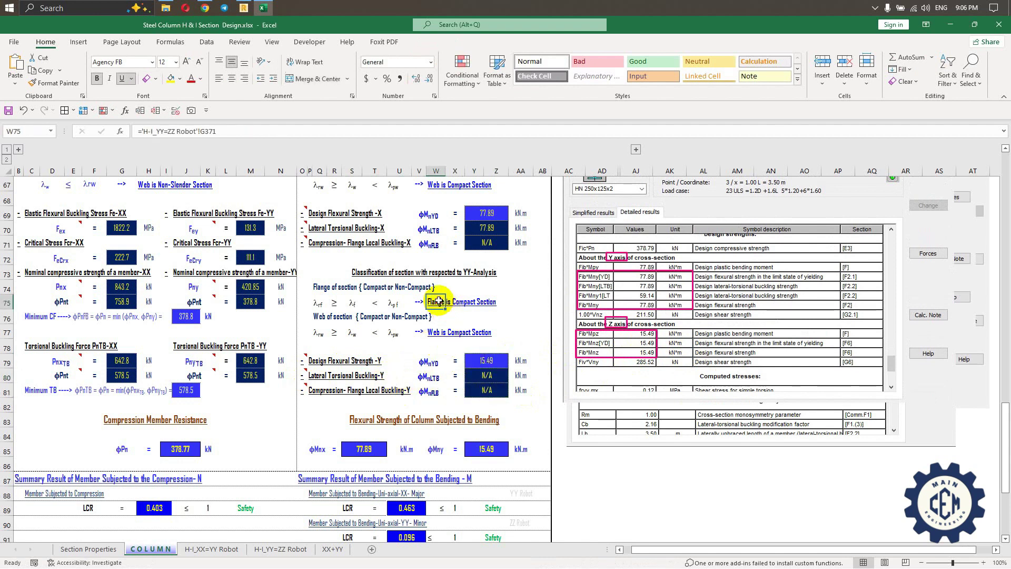
{"action": "scroll", "coordinate": [441, 343], "scroll_direction": "up", "scroll_amount": 1}
{"action": "scroll", "coordinate": [441, 343], "scroll_direction": "down", "scroll_amount": 1}
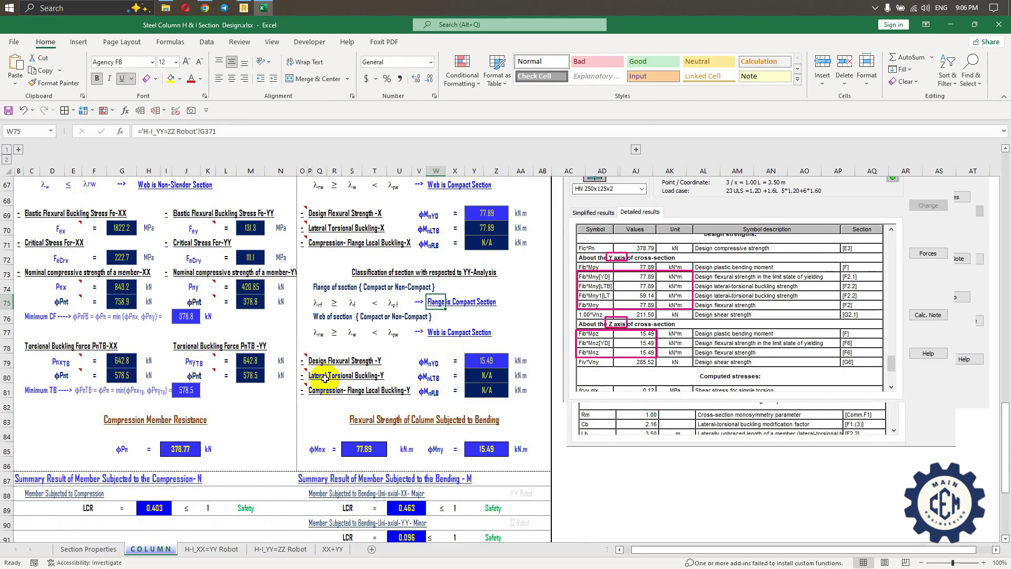
{"action": "left_click_drag", "start_coordinate": [314, 377], "coordinate": [523, 395]}
{"action": "left_click", "coordinate": [319, 404]}
{"action": "left_click_drag", "start_coordinate": [310, 390], "coordinate": [514, 388]}
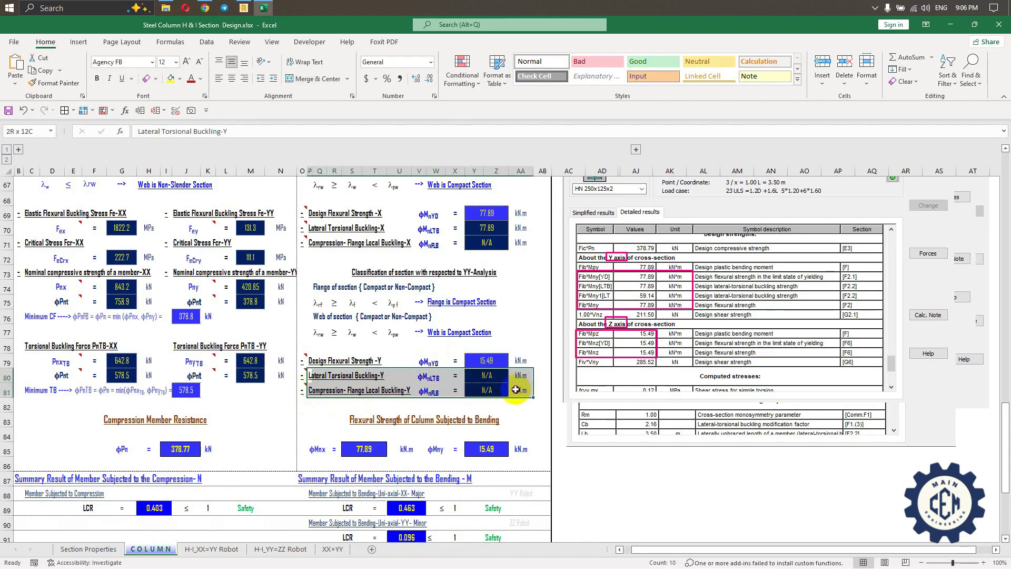
Shift the pasted picture clear of the sheet and go over the Compression Member Resistance and Flexural Strength of Column headings
{"action": "scroll", "coordinate": [456, 380], "scroll_direction": "down", "scroll_amount": 3}
{"action": "left_click_drag", "start_coordinate": [655, 291], "coordinate": [656, 325]}
{"action": "scroll", "coordinate": [338, 334], "scroll_direction": "down", "scroll_amount": 1}
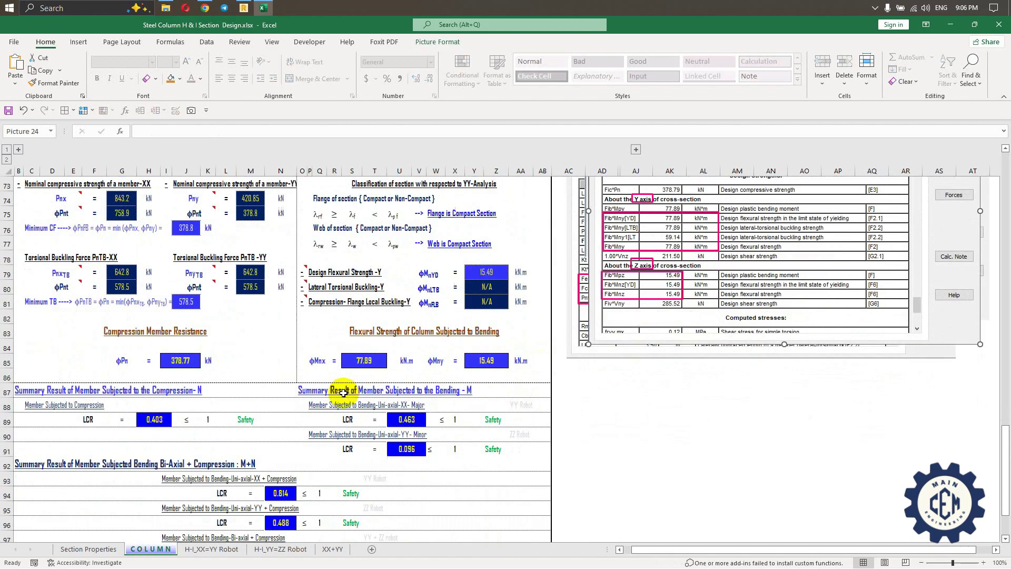
{"action": "left_click", "coordinate": [138, 332]}
{"action": "left_click", "coordinate": [368, 341]}
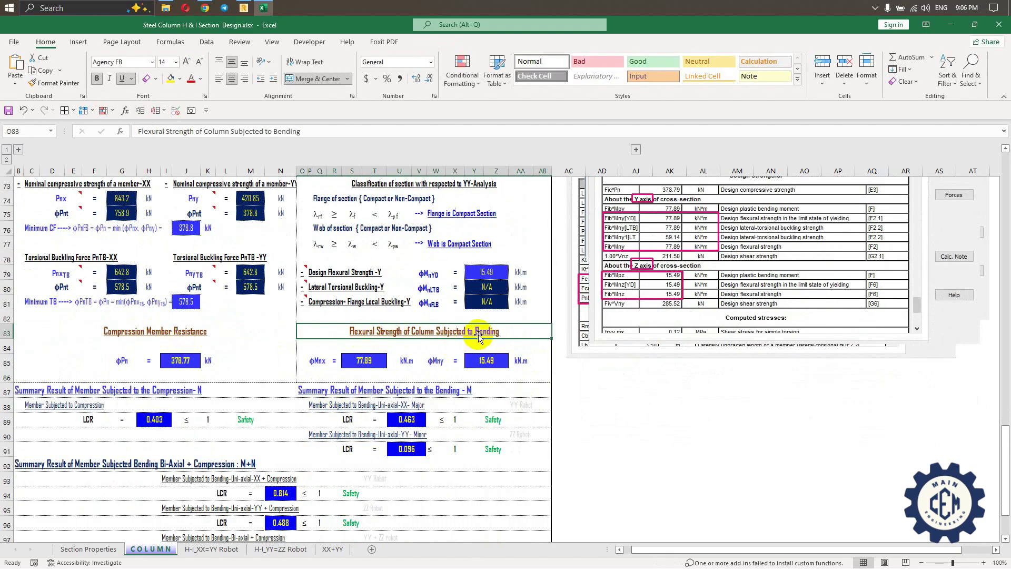
In Robot, copy a screenshot of the RESULTS window with the design compressive strength and both axes' design flexural strength rows boxed
{"action": "left_click", "coordinate": [243, 8]}
{"action": "scroll", "coordinate": [263, 342], "scroll_direction": "down", "scroll_amount": 2}
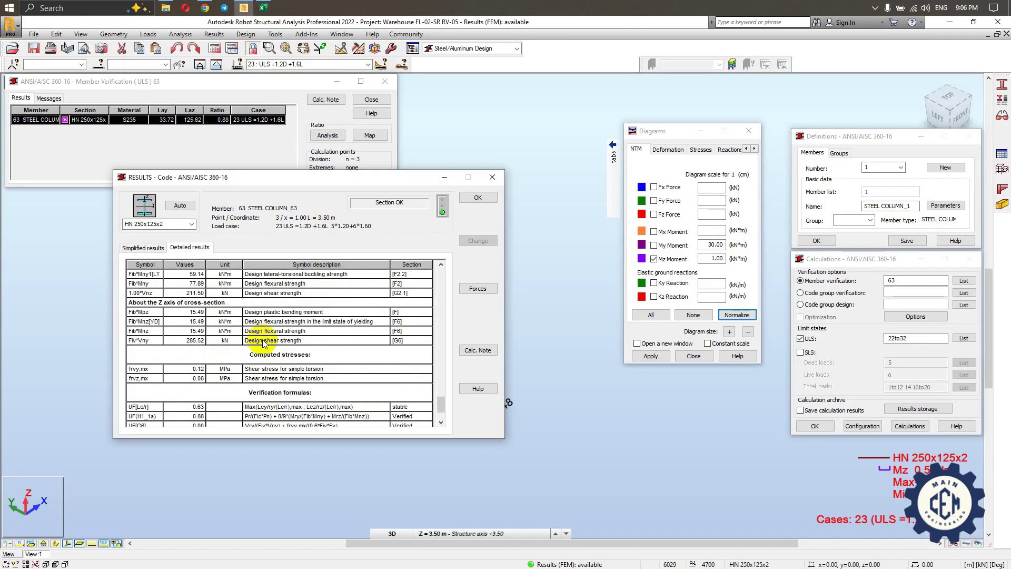
{"action": "scroll", "coordinate": [211, 327], "scroll_direction": "down", "scroll_amount": 2}
{"action": "scroll", "coordinate": [231, 329], "scroll_direction": "up", "scroll_amount": 4}
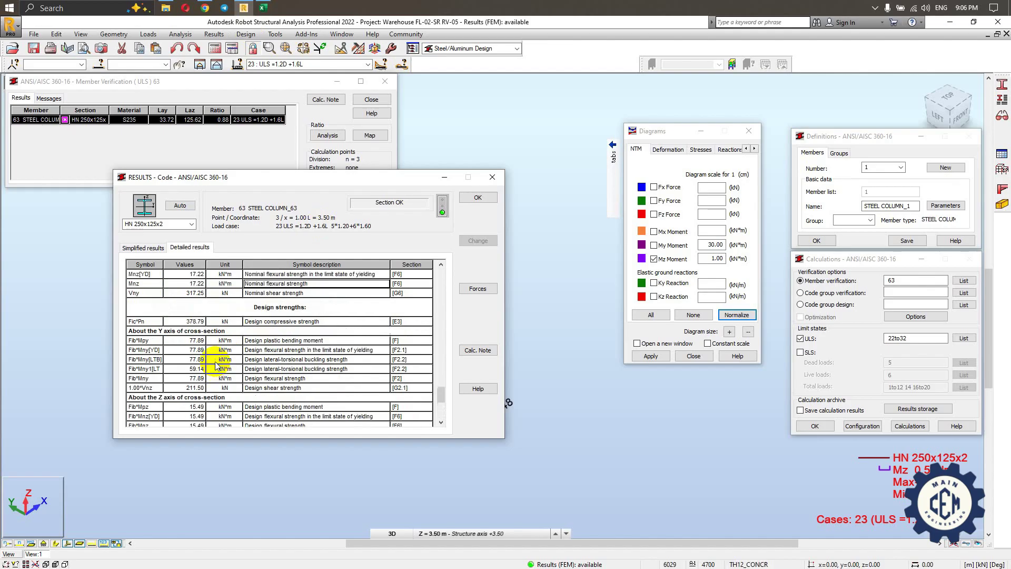
{"action": "key", "text": "Print"}
{"action": "left_click_drag", "start_coordinate": [111, 169], "coordinate": [504, 437]}
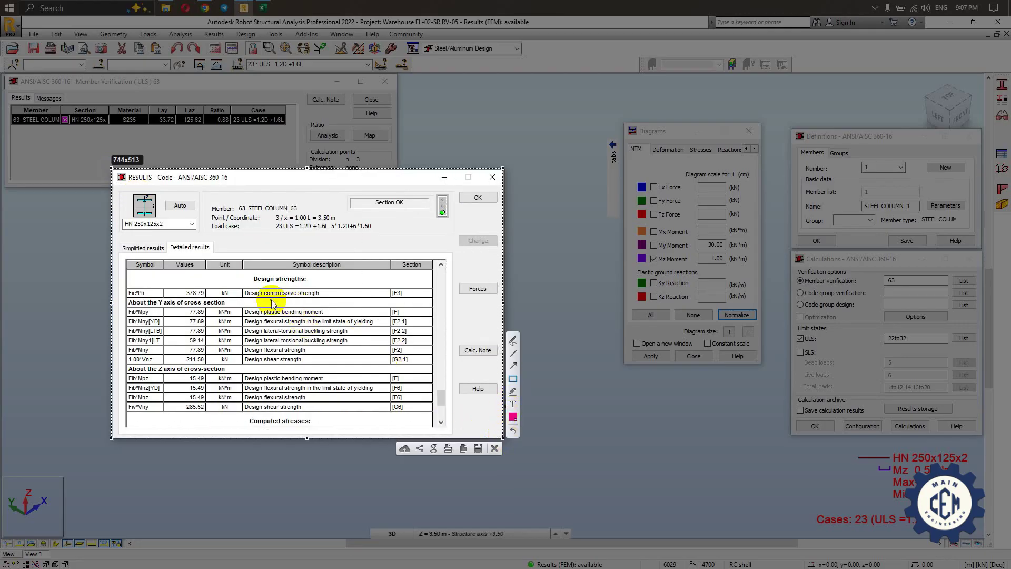
{"action": "left_click_drag", "start_coordinate": [127, 287], "coordinate": [242, 297]}
{"action": "left_click_drag", "start_coordinate": [126, 345], "coordinate": [242, 353]}
{"action": "left_click_drag", "start_coordinate": [126, 393], "coordinate": [242, 402]}
{"action": "key", "text": "ctrl+c"}
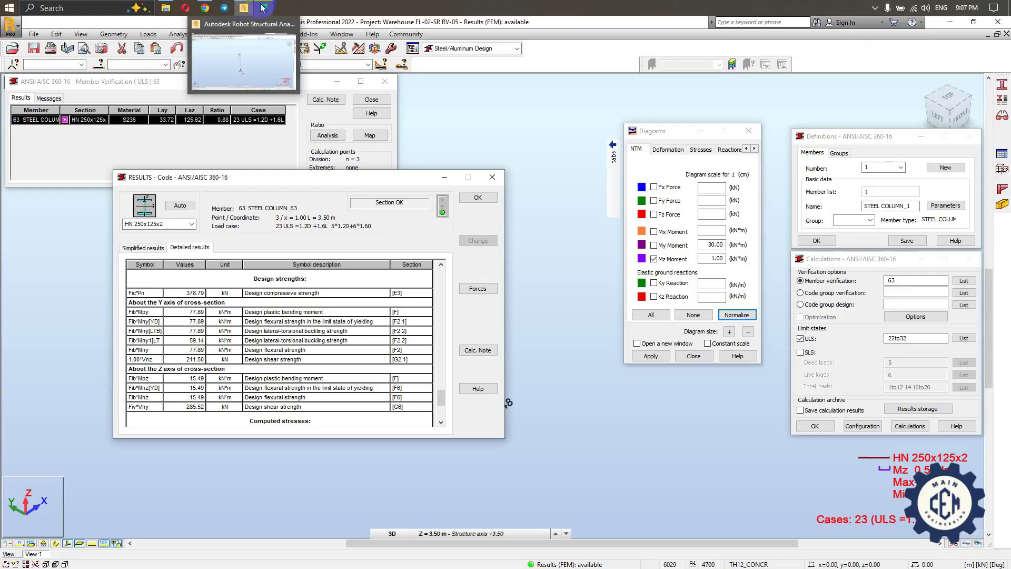
Switch to Excel, paste the screenshot, check the φPn cell against it, and place the picture beside the flexural strength section
{"action": "left_click", "coordinate": [263, 8]}
{"action": "key", "text": "ctrl+v"}
{"action": "mouse_move", "coordinate": [654, 447]}
{"action": "left_mouse_down"}
{"action": "mouse_move", "coordinate": [645, 352]}
{"action": "mouse_move", "coordinate": [401, 368]}
{"action": "mouse_move", "coordinate": [340, 396]}
{"action": "left_mouse_up"}
{"action": "left_click", "coordinate": [181, 367]}
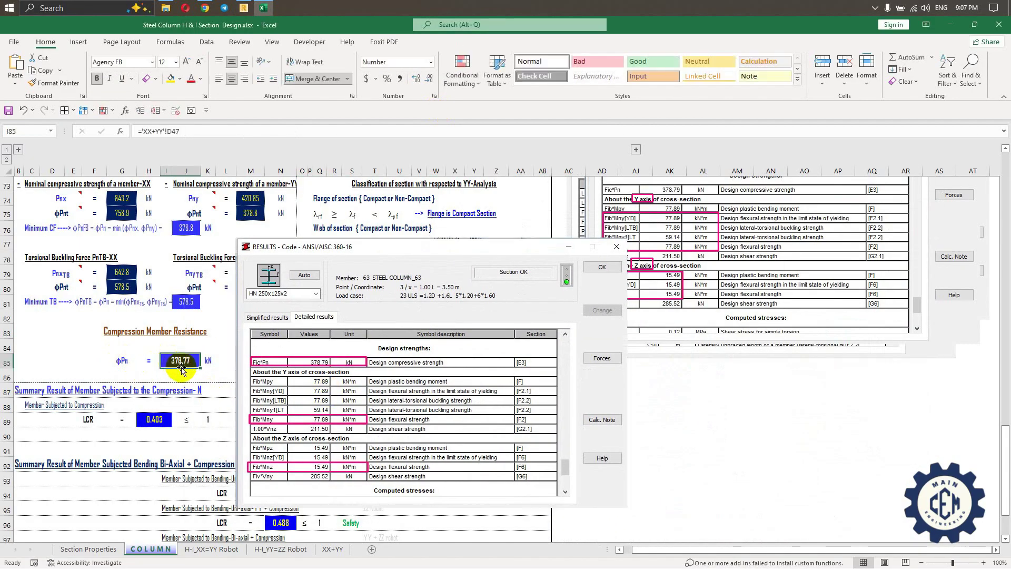
{"action": "left_click_drag", "start_coordinate": [340, 365], "coordinate": [626, 337]}
Check the φMnx cell against the boxed design flexural strengths and move the picture outside the sheet's calculation area
{"action": "left_click", "coordinate": [353, 367]}
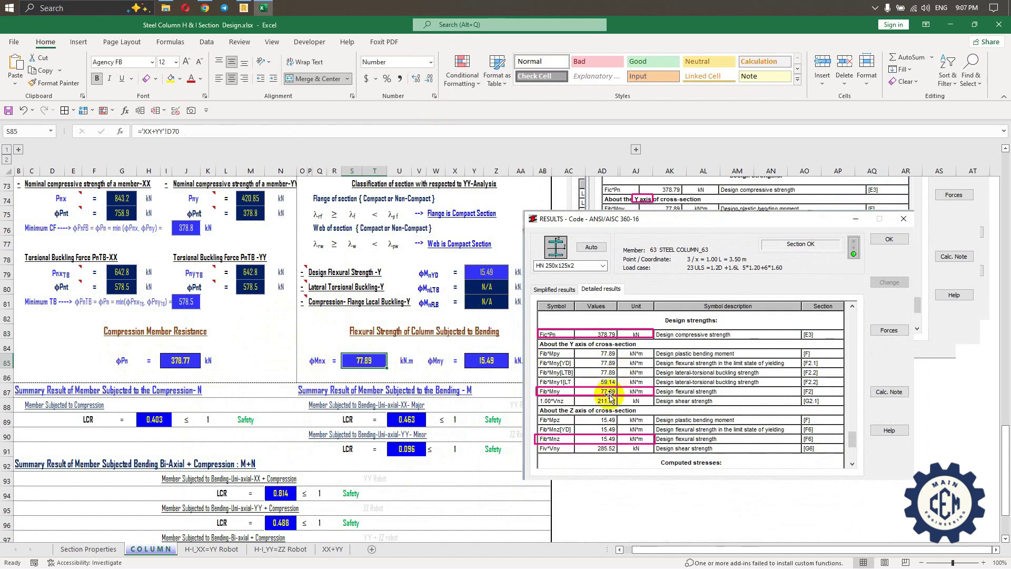
{"action": "left_click_drag", "start_coordinate": [569, 416], "coordinate": [581, 378]}
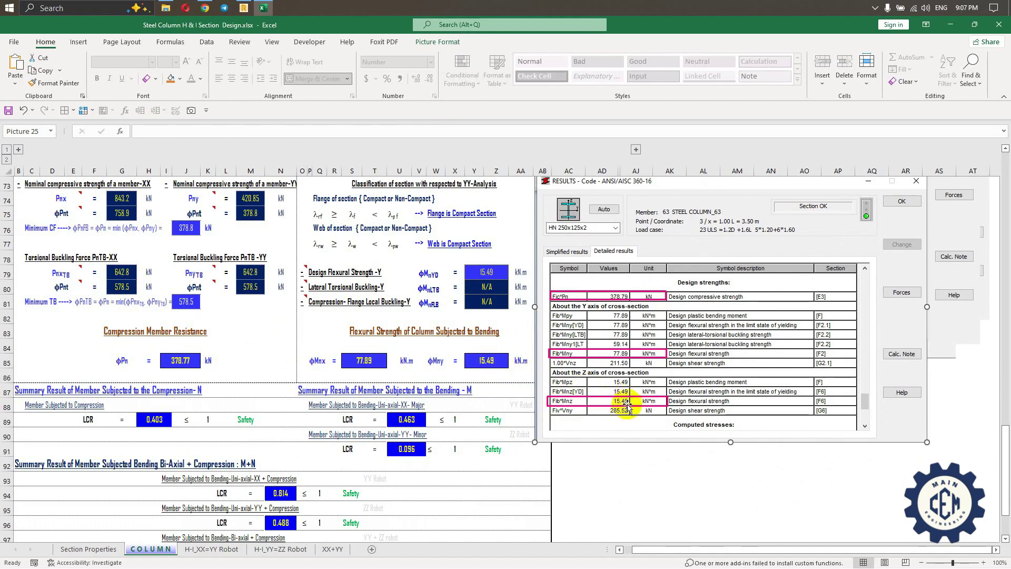
{"action": "left_click_drag", "start_coordinate": [608, 413], "coordinate": [641, 378]}
Review the LCR cells for compression, uni-axial XX major bending and uni-axial YY minor bending in the summary results
{"action": "scroll", "coordinate": [422, 350], "scroll_direction": "down", "scroll_amount": 3}
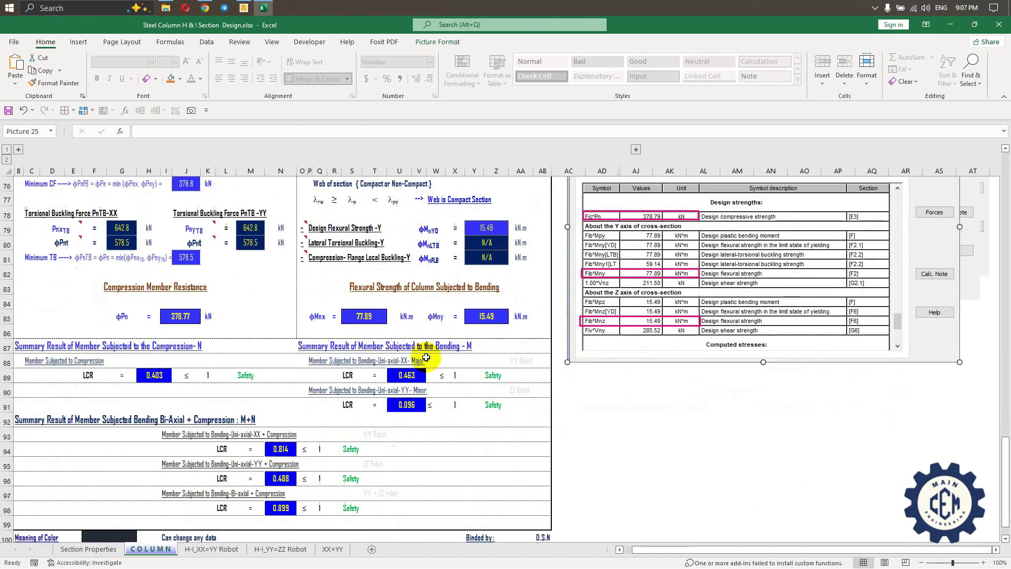
{"action": "left_click", "coordinate": [32, 271]}
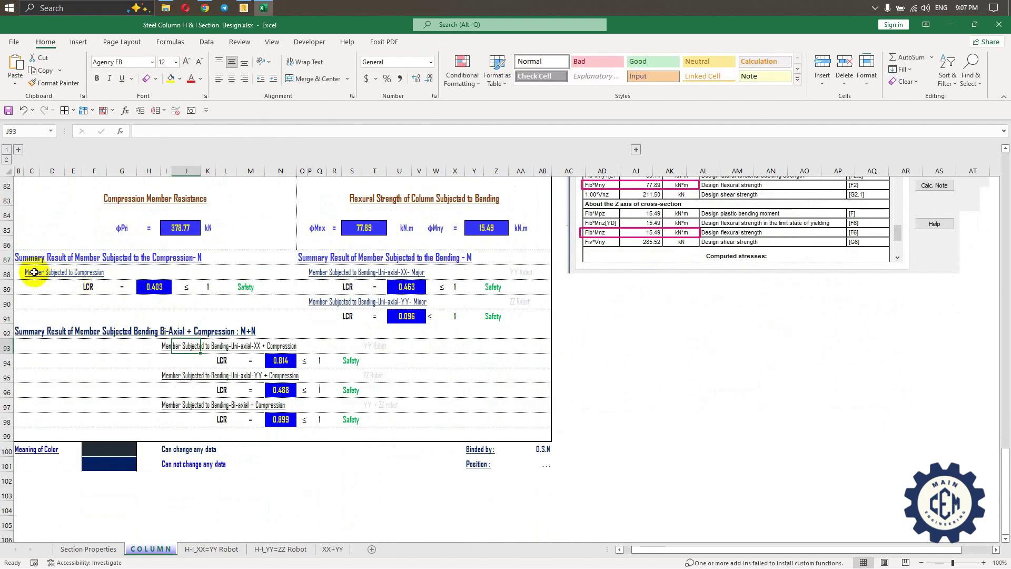
{"action": "left_click", "coordinate": [153, 287]}
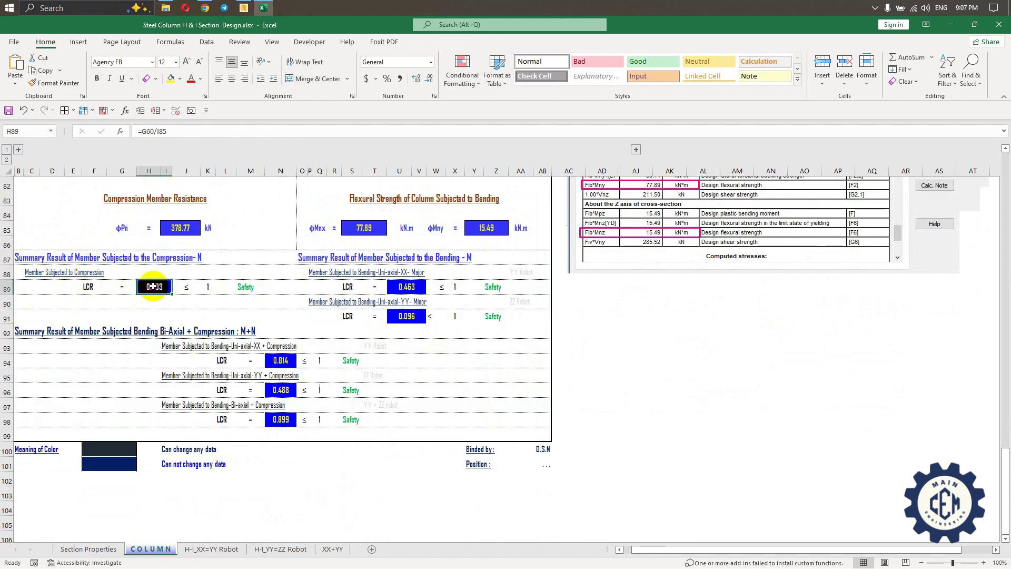
{"action": "left_click_drag", "start_coordinate": [338, 260], "coordinate": [444, 282]}
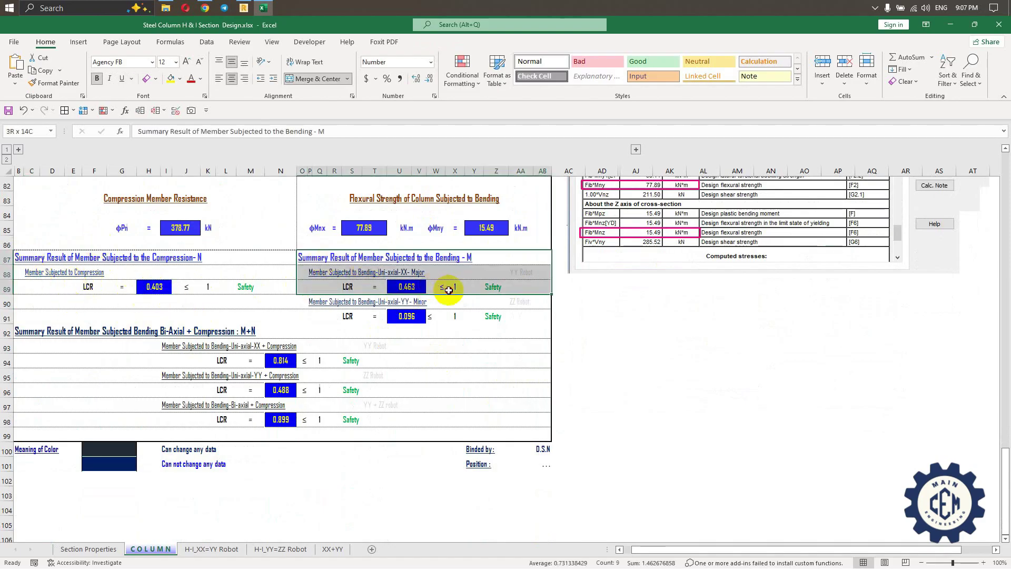
{"action": "left_click", "coordinate": [406, 289]}
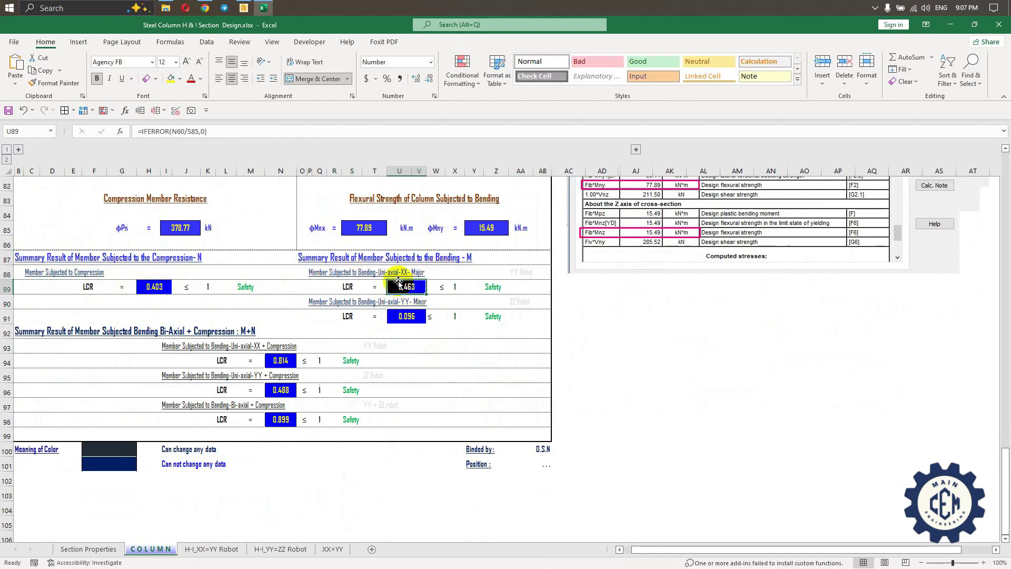
{"action": "left_click", "coordinate": [406, 316]}
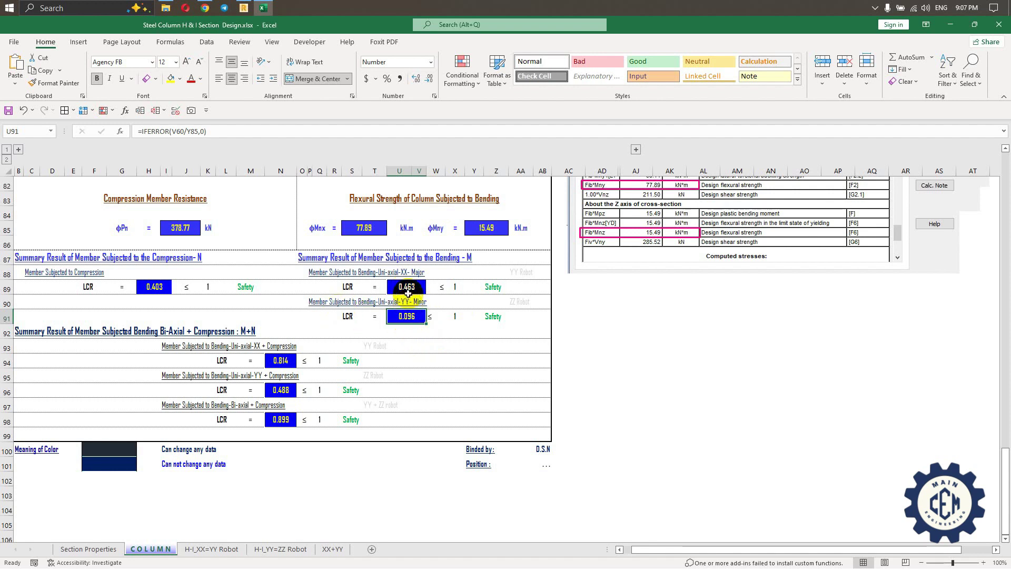
Review the Bi-Axial + Compression summary, inspecting the LCR cells for uni-axial XX and uni-axial YY bending with compression
{"action": "scroll", "coordinate": [63, 316], "scroll_direction": "down", "scroll_amount": 1}
{"action": "left_click", "coordinate": [106, 289]}
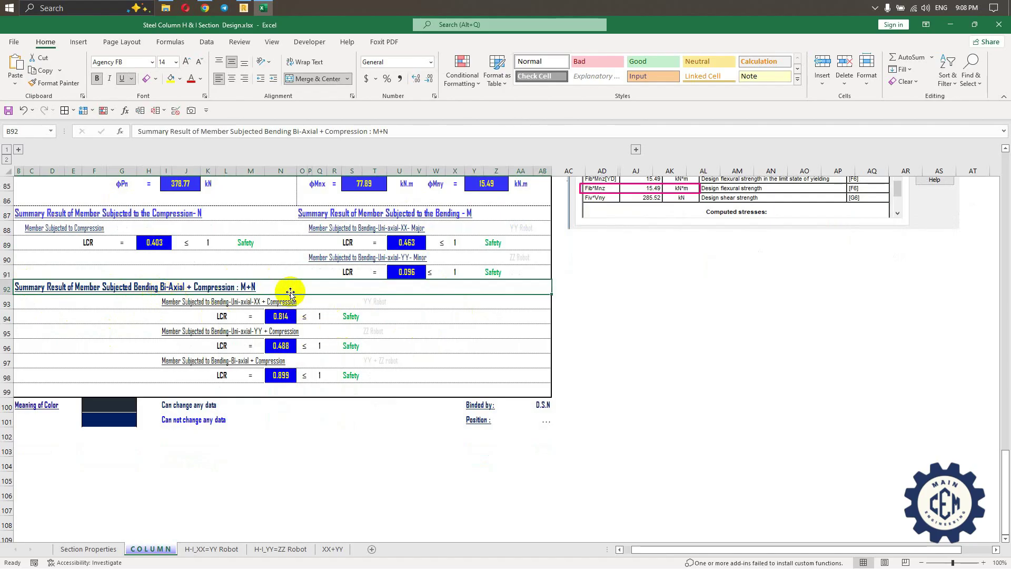
{"action": "left_click", "coordinate": [262, 320]}
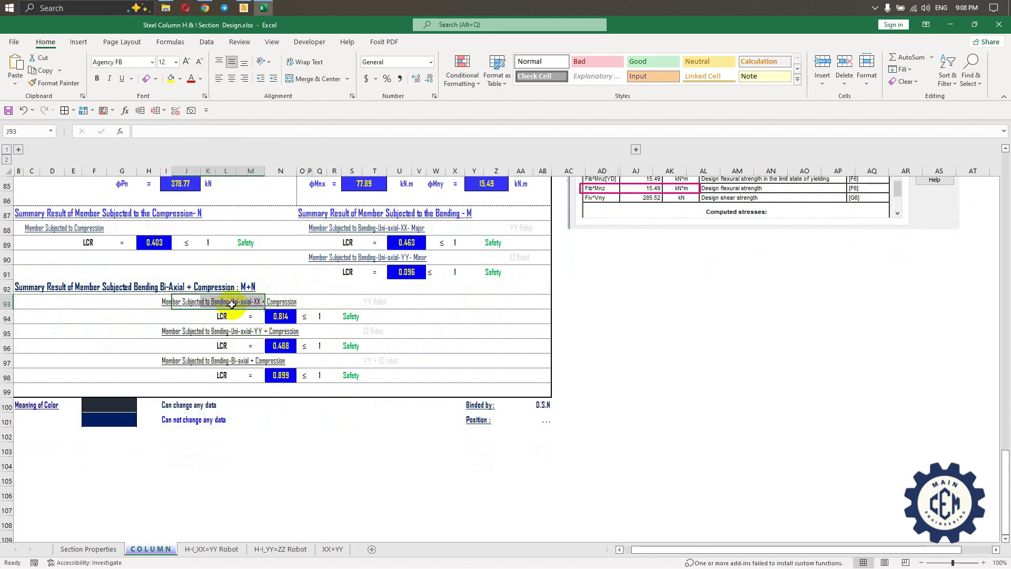
{"action": "left_click", "coordinate": [174, 305]}
{"action": "left_click", "coordinate": [167, 303]}
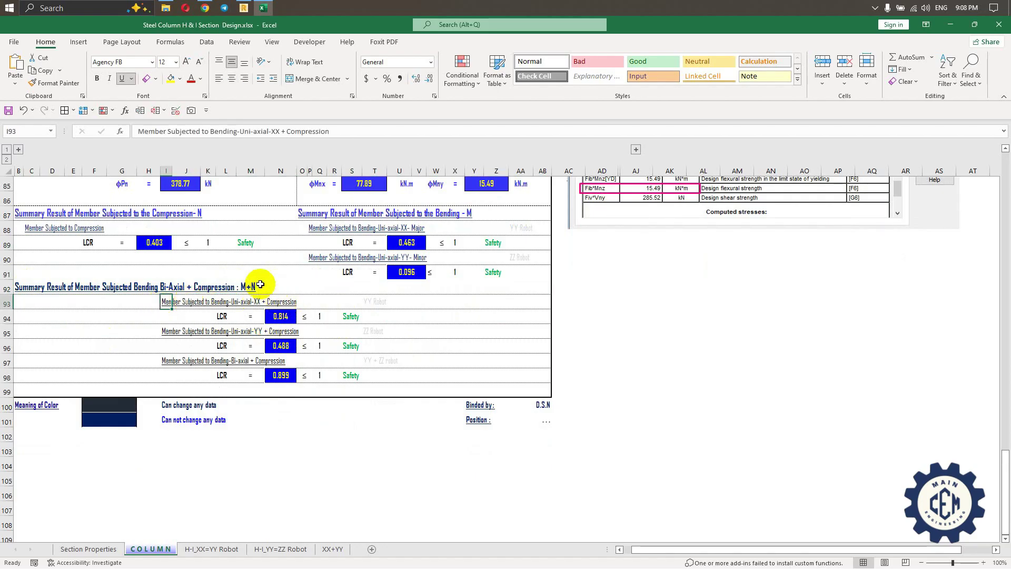
{"action": "left_click", "coordinate": [287, 316]}
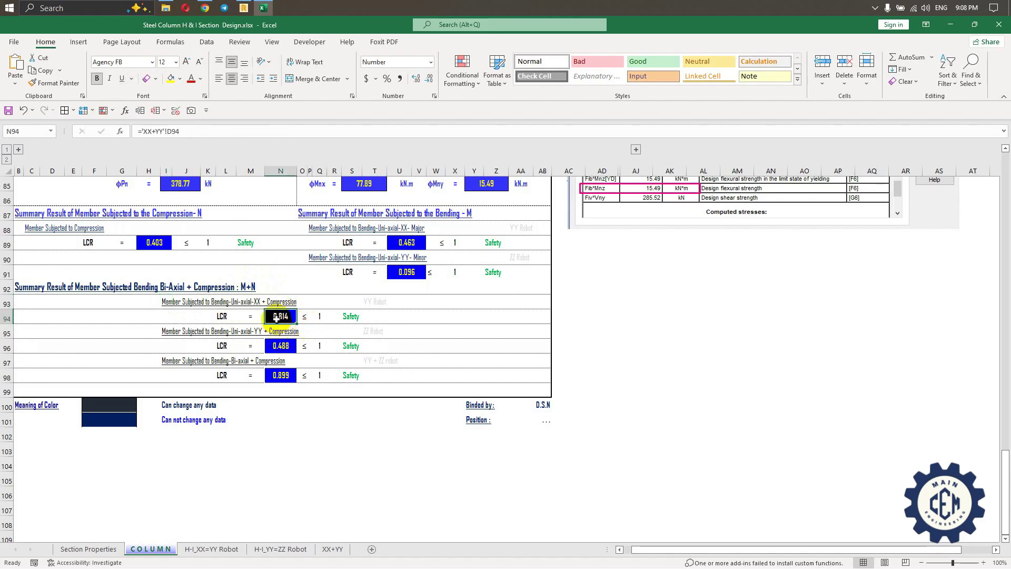
{"action": "key", "text": "Down"}
{"action": "key", "text": "Down"}
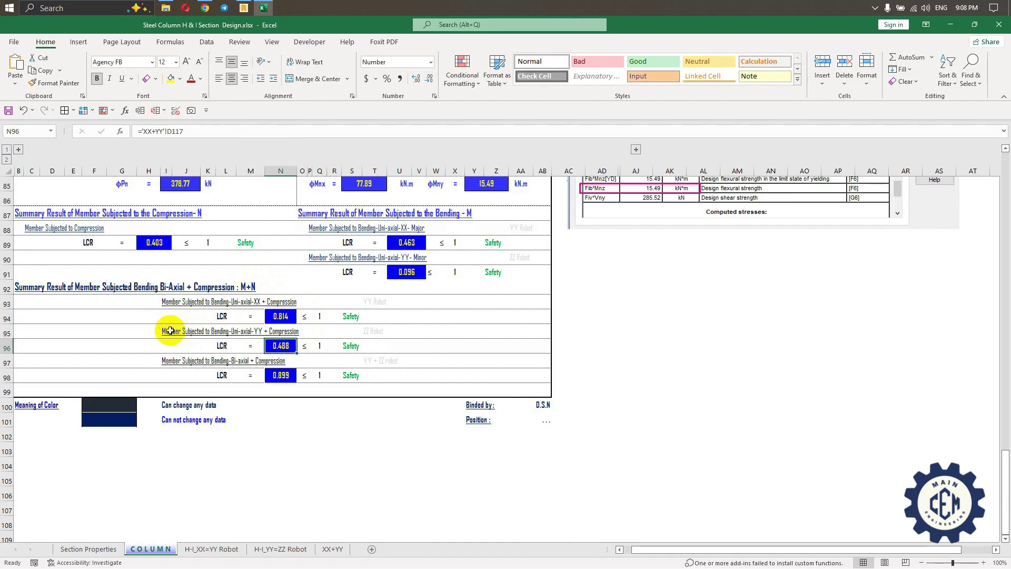
Inspect the bi-axial bending with compression heading and its LCR cell in the summary results
{"action": "left_click_drag", "start_coordinate": [169, 361], "coordinate": [338, 372]}
{"action": "left_click", "coordinate": [170, 362]}
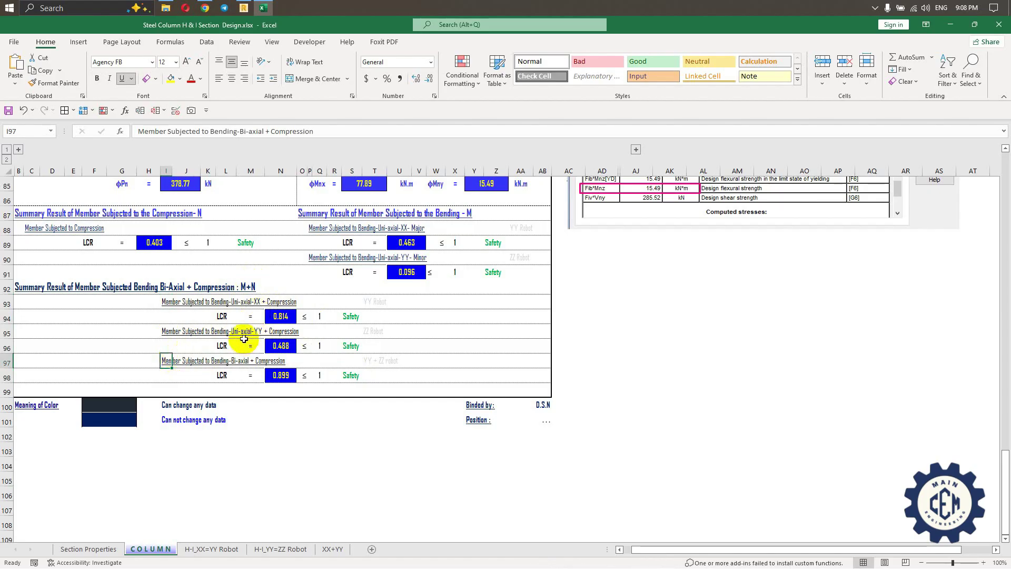
{"action": "left_click", "coordinate": [281, 388]}
{"action": "left_click", "coordinate": [287, 378]}
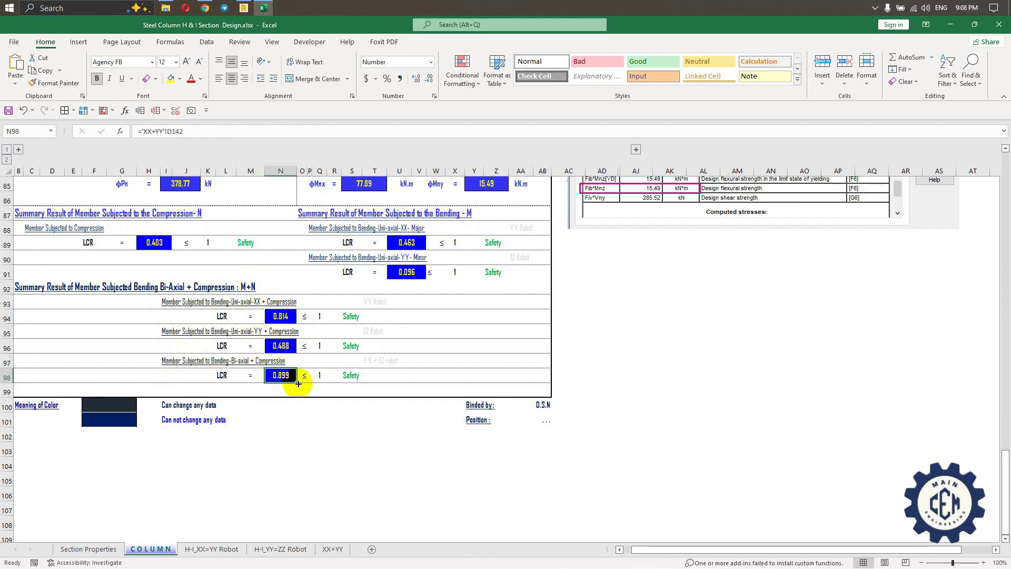
Switch to Robot, capture the RESULTS dialog, box the 0.88 < 1.00 ratio and LRFD (H1-1a) with a checkmark, and copy the screenshot
{"action": "left_click", "coordinate": [244, 9]}
{"action": "left_click", "coordinate": [155, 248]}
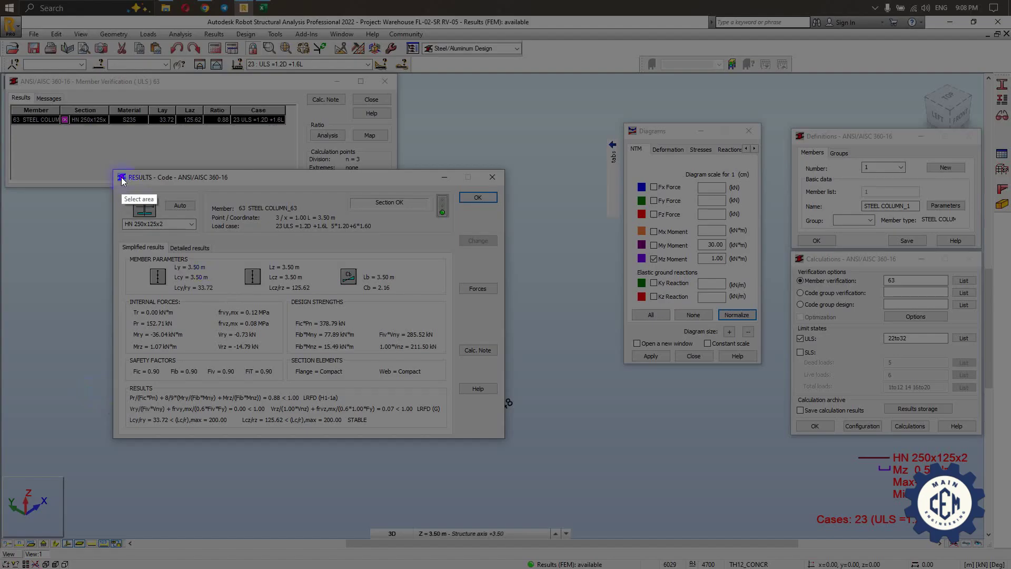
{"action": "mouse_move", "coordinate": [114, 168]}
{"action": "left_mouse_down"}
{"action": "mouse_move", "coordinate": [520, 406]}
{"action": "mouse_move", "coordinate": [504, 439]}
{"action": "left_mouse_up"}
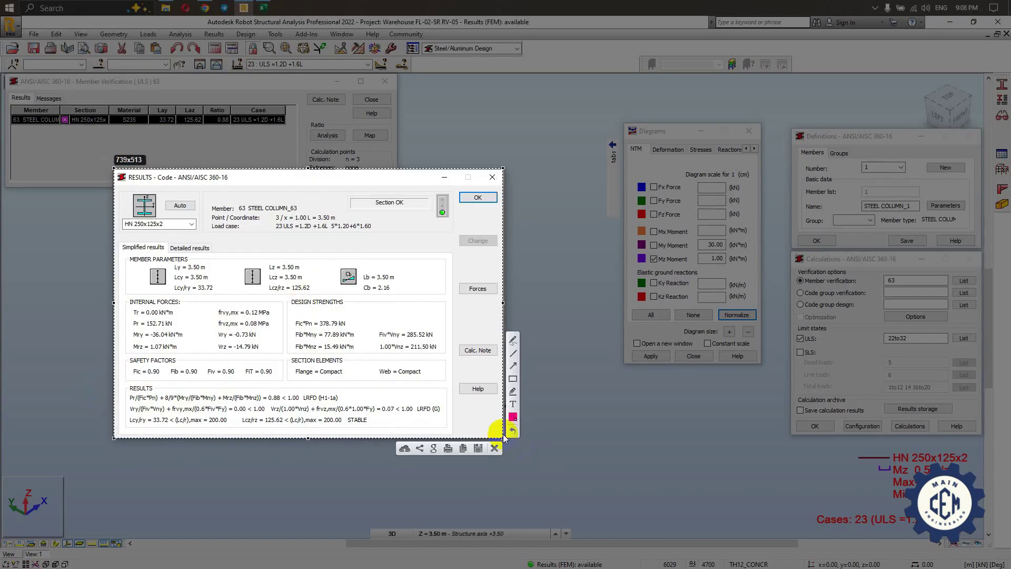
{"action": "mouse_move", "coordinate": [266, 394]}
{"action": "left_mouse_down"}
{"action": "mouse_move", "coordinate": [343, 404]}
{"action": "mouse_move", "coordinate": [370, 389]}
{"action": "left_mouse_up"}
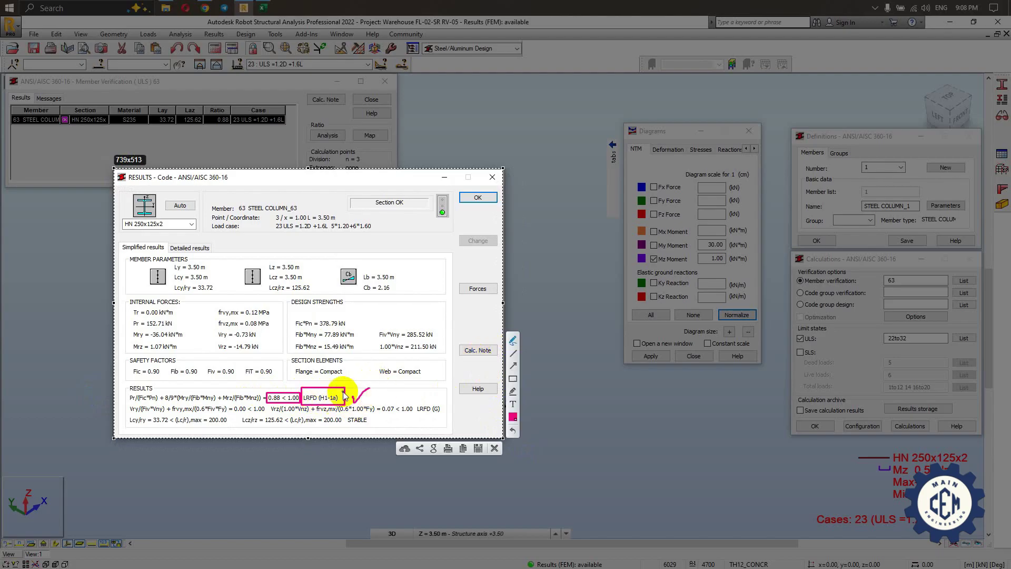
{"action": "key", "text": "ctrl+c"}
Switch to Excel and, on the XX+YY sheet, show the LCR of Mxx + Myy + N with three decimals
{"action": "left_click", "coordinate": [264, 8]}
{"action": "left_click", "coordinate": [332, 549]}
{"action": "scroll", "coordinate": [347, 354], "scroll_direction": "up", "scroll_amount": 20}
{"action": "scroll", "coordinate": [256, 225], "scroll_direction": "down", "scroll_amount": 20}
{"action": "scroll", "coordinate": [198, 293], "scroll_direction": "down", "scroll_amount": 14}
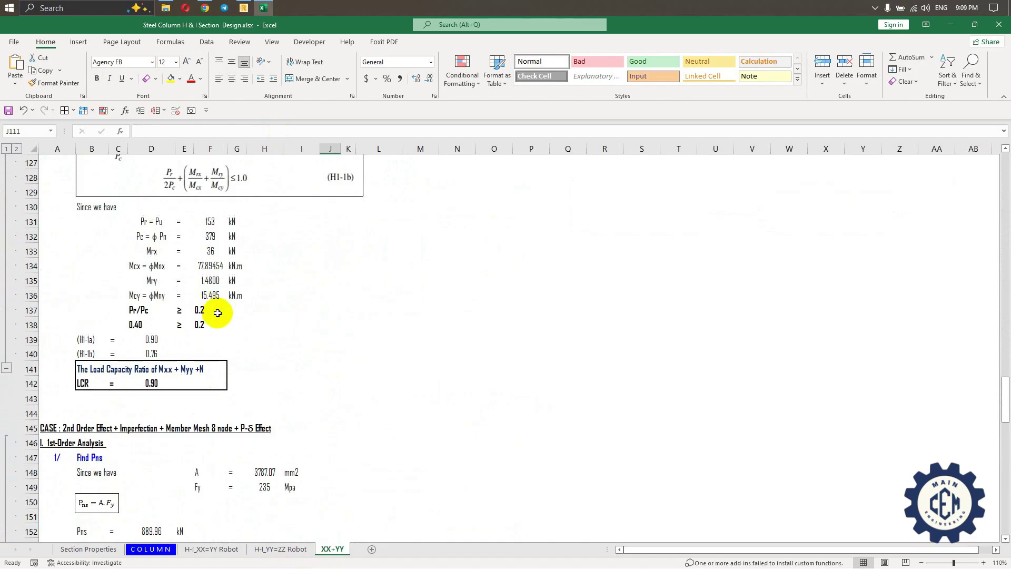
{"action": "scroll", "coordinate": [210, 315], "scroll_direction": "down", "scroll_amount": 2}
{"action": "left_click", "coordinate": [151, 294]}
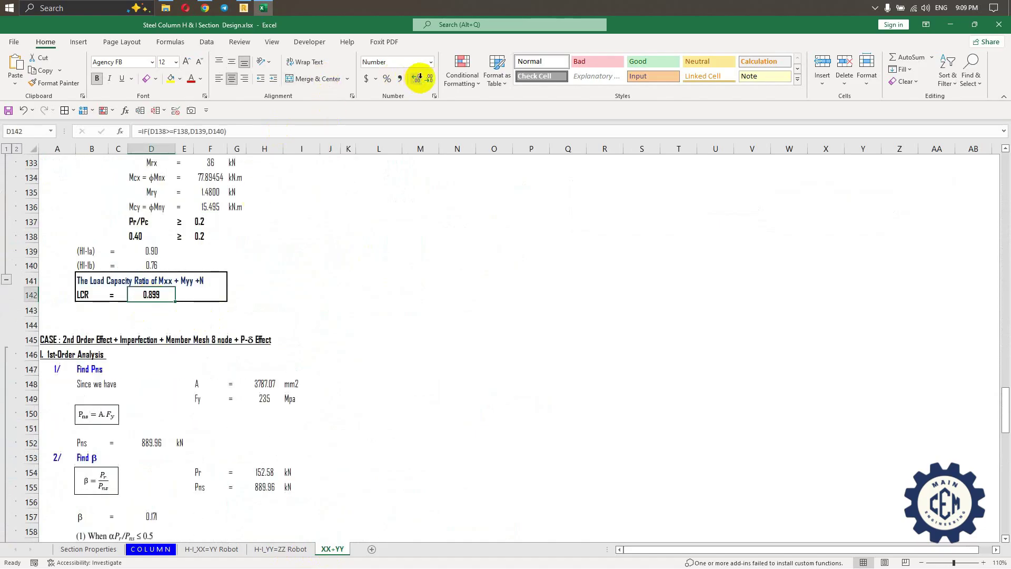
Paste the annotated results screenshot and place it beside the combined load capacity ratio calculation
{"action": "scroll", "coordinate": [321, 313], "scroll_direction": "up", "scroll_amount": 3}
{"action": "key", "text": "ctrl+v"}
{"action": "left_click_drag", "start_coordinate": [384, 270], "coordinate": [306, 282]}
Show the (H1-1a) interaction value with four decimals
{"action": "left_click", "coordinate": [89, 385]}
{"action": "left_click", "coordinate": [152, 384]}
{"action": "left_click", "coordinate": [416, 78]}
{"action": "left_click", "coordinate": [416, 78]}
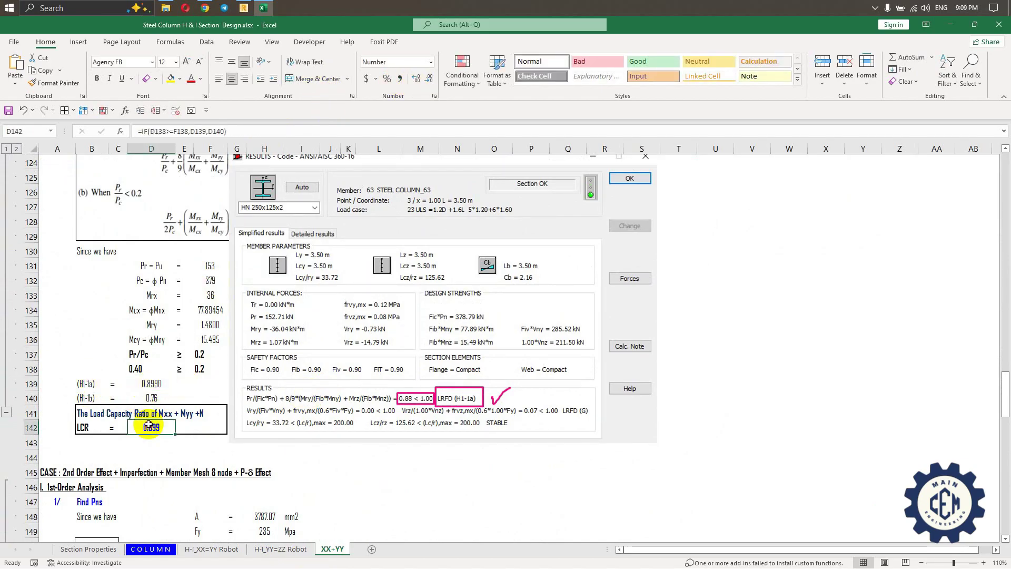
Compare the (H1-1a) row with the boxed ratio in the pasted picture, adjusting the picture's position beside the calculation
{"action": "left_click_drag", "start_coordinate": [432, 415], "coordinate": [430, 429]}
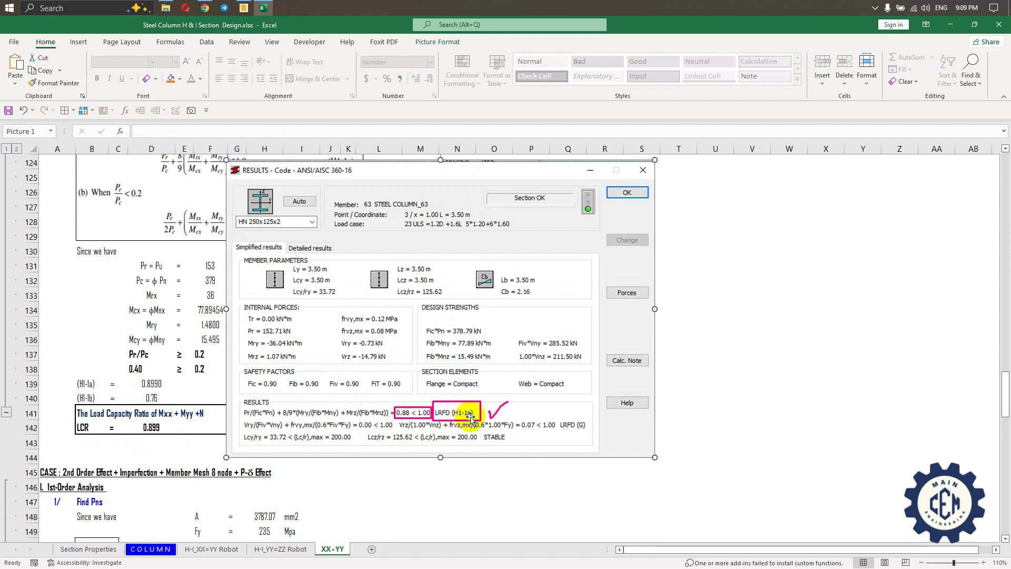
{"action": "left_click_drag", "start_coordinate": [84, 383], "coordinate": [158, 383]}
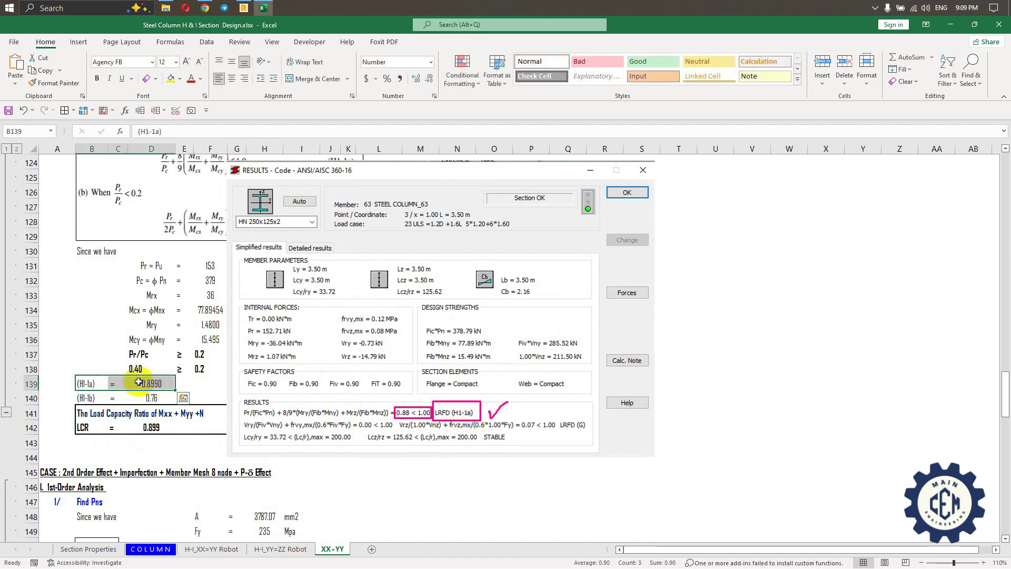
{"action": "left_click_drag", "start_coordinate": [306, 387], "coordinate": [390, 379]}
Return to the COLUMN sheet, recheck the bi-axial LCR cell, and review the member outputs up to the external force summary
{"action": "left_click", "coordinate": [151, 548]}
{"action": "left_click_drag", "start_coordinate": [281, 404], "coordinate": [278, 461]}
{"action": "left_click", "coordinate": [279, 463]}
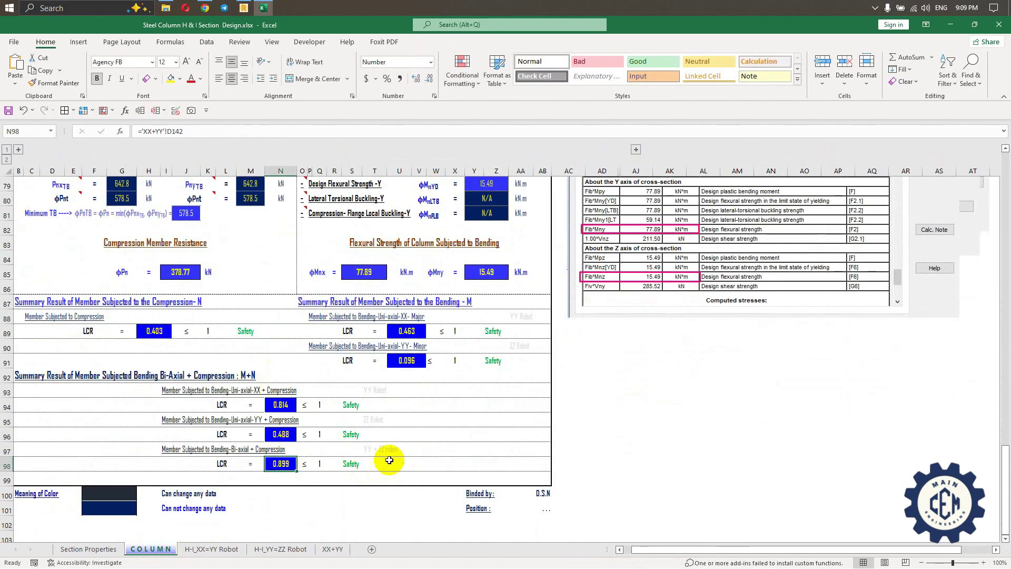
{"action": "scroll", "coordinate": [287, 440], "scroll_direction": "up", "scroll_amount": 6}
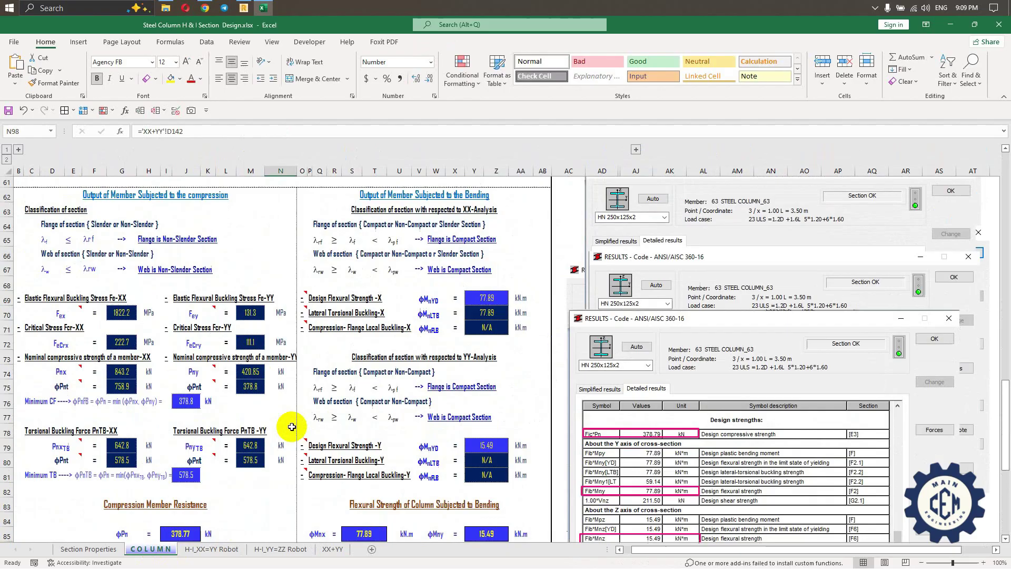
{"action": "scroll", "coordinate": [285, 421], "scroll_direction": "up", "scroll_amount": 5}
{"action": "scroll", "coordinate": [277, 417], "scroll_direction": "down", "scroll_amount": 3}
{"action": "left_click", "coordinate": [260, 314]}
Switch to Robot, open the forces of member 63 in Manual verification, and capture that dialog as a screenshot
{"action": "left_click", "coordinate": [243, 8]}
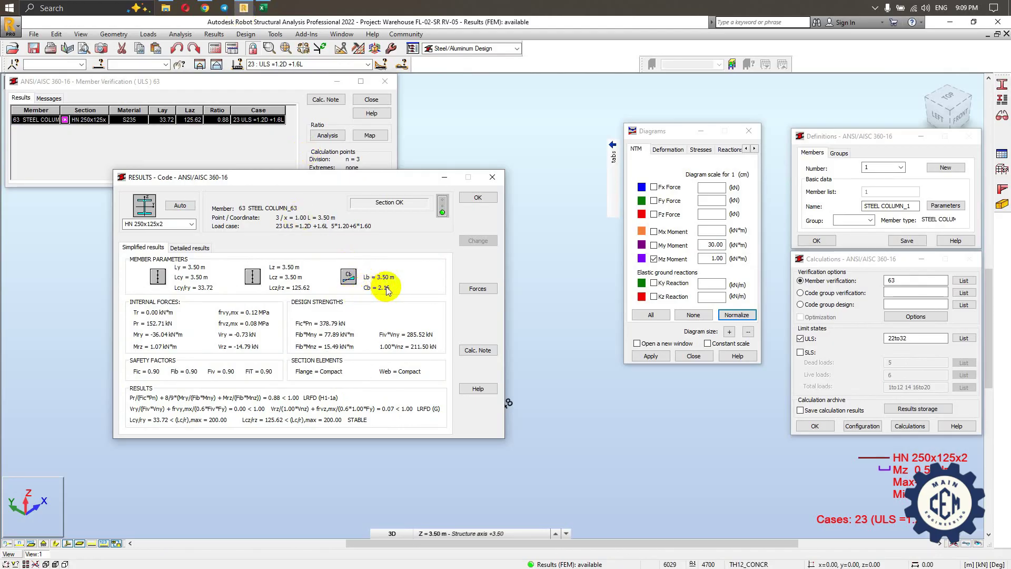
{"action": "left_click", "coordinate": [477, 289]}
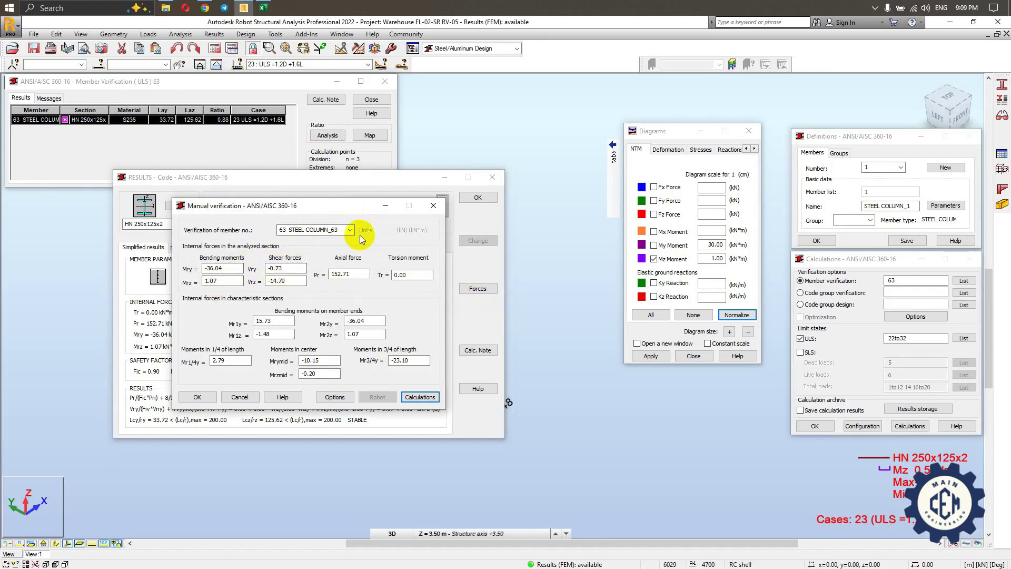
{"action": "key", "text": "Print"}
{"action": "left_click_drag", "start_coordinate": [171, 199], "coordinate": [446, 409]}
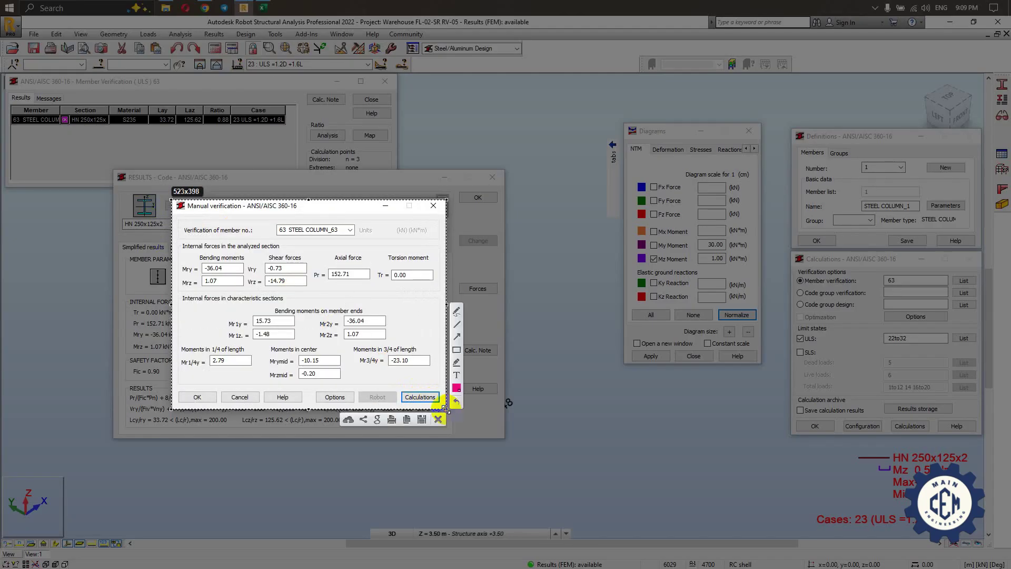
Box the Mry, Mrz and Pr values and the 1/4 and 3/4 length moment headings on the screenshot
{"action": "left_click_drag", "start_coordinate": [180, 263], "coordinate": [244, 273]}
{"action": "left_click_drag", "start_coordinate": [180, 276], "coordinate": [244, 288]}
{"action": "left_click_drag", "start_coordinate": [312, 267], "coordinate": [369, 280]}
{"action": "left_click_drag", "start_coordinate": [181, 349], "coordinate": [252, 357]}
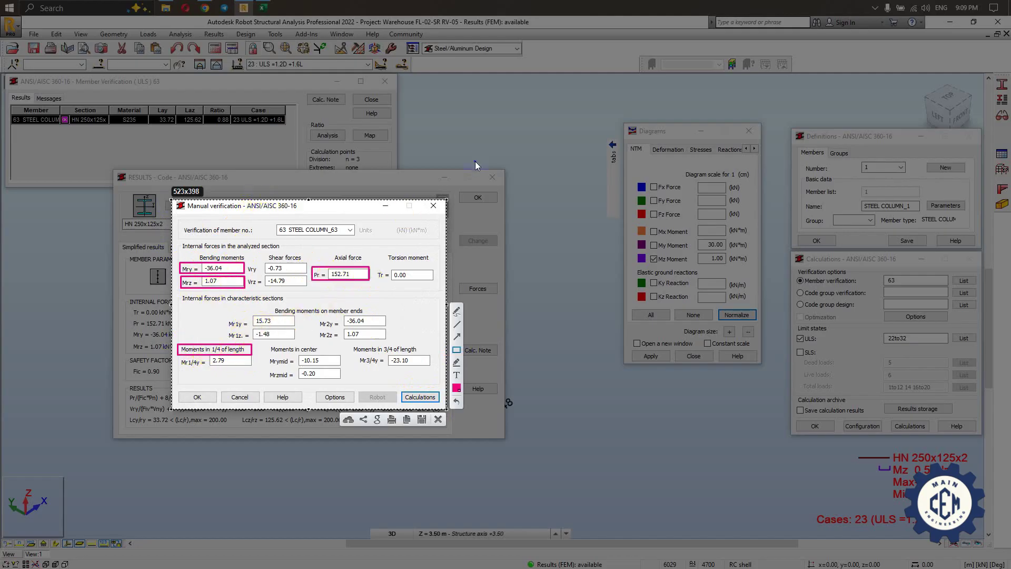
{"action": "left_click_drag", "start_coordinate": [347, 345], "coordinate": [426, 356]}
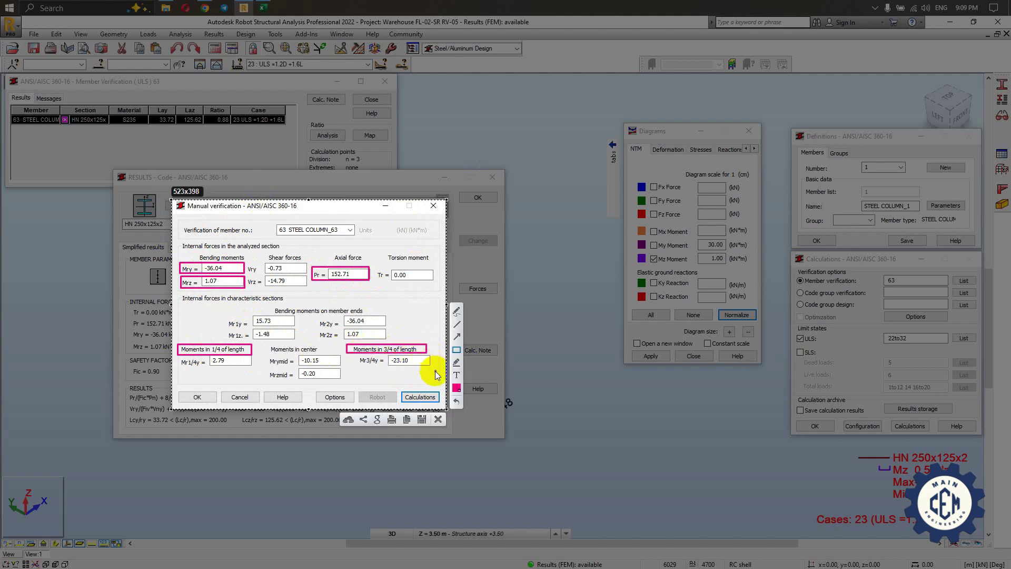
Change the annotation colour to cyan and mark the Mr3/4y, Mr1/4y and Mrymid moment values
{"action": "left_click", "coordinate": [455, 392]}
{"action": "left_click", "coordinate": [394, 279]}
{"action": "left_click", "coordinate": [345, 395]}
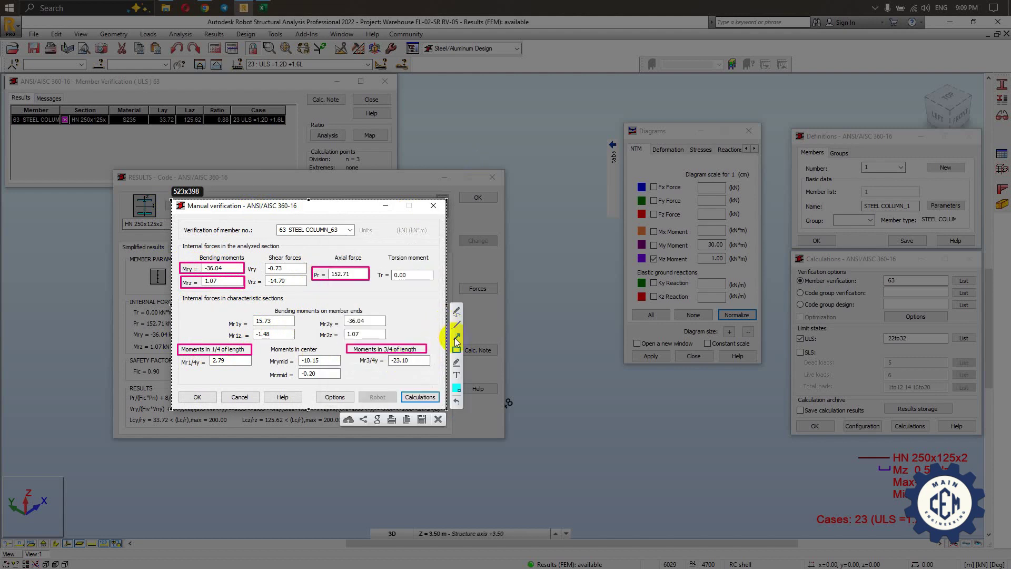
{"action": "left_click_drag", "start_coordinate": [386, 355], "coordinate": [427, 365]}
{"action": "left_click_drag", "start_coordinate": [207, 355], "coordinate": [230, 366]}
{"action": "left_click_drag", "start_coordinate": [302, 361], "coordinate": [341, 366]}
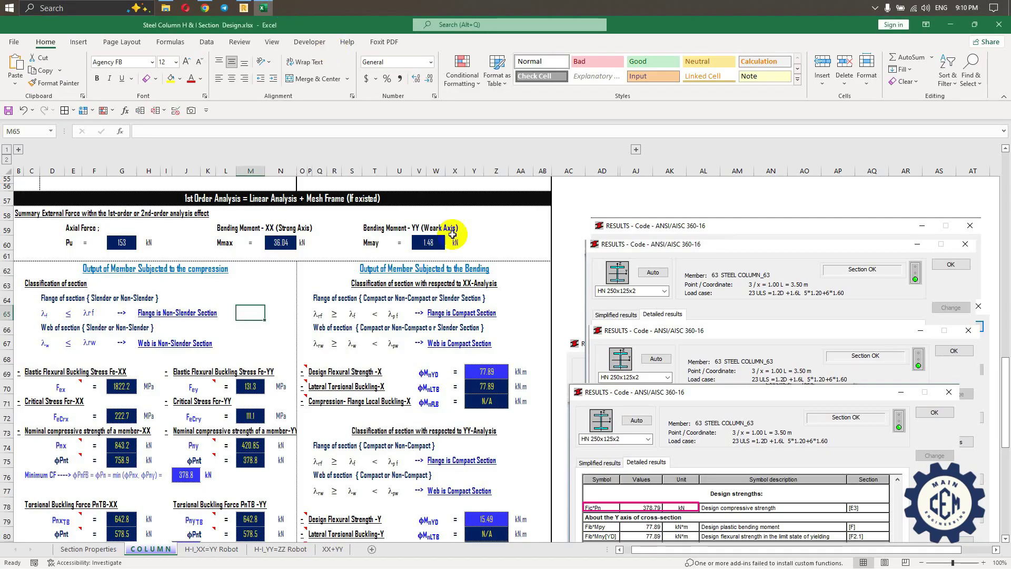
Try Other Curvature as the strong-axis curvature type on the COLUMN sheet
{"action": "scroll", "coordinate": [306, 343], "scroll_direction": "up", "scroll_amount": 7}
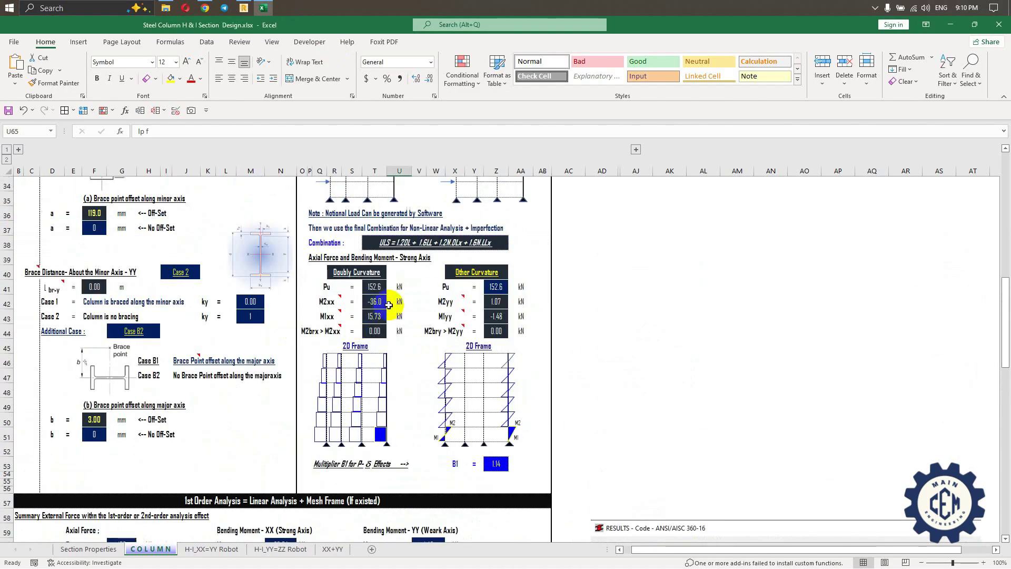
{"action": "left_click", "coordinate": [383, 276]}
{"action": "left_click", "coordinate": [392, 274]}
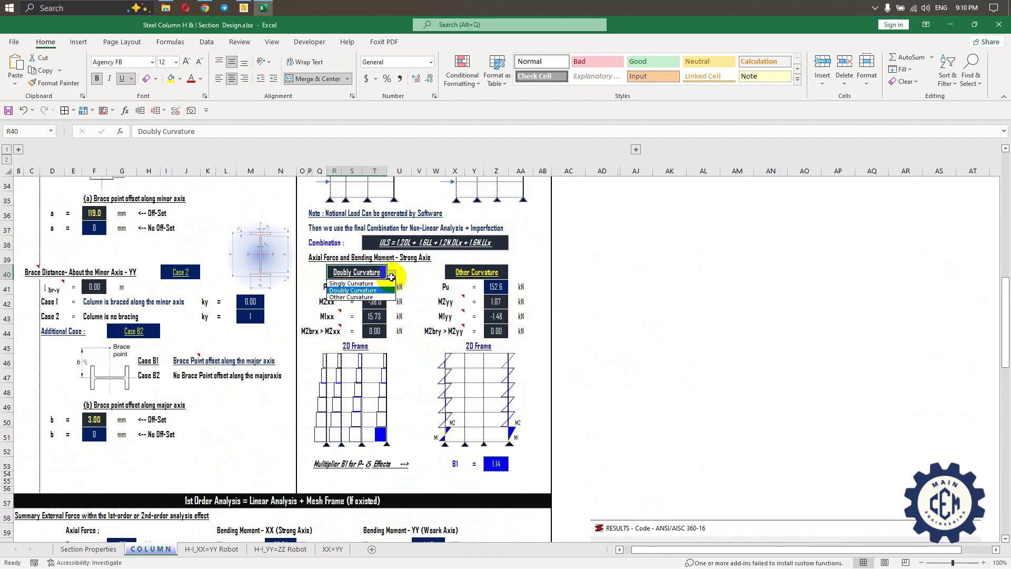
{"action": "left_click", "coordinate": [350, 297]}
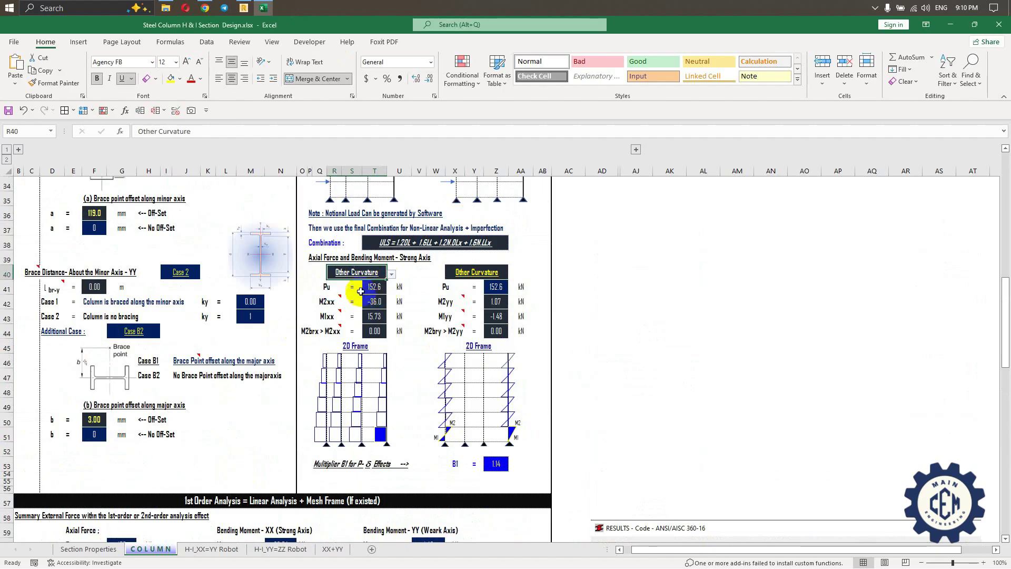
Check the bi-axial bending with compression LCR and its safety verdict for the Other Curvature case
{"action": "scroll", "coordinate": [332, 326], "scroll_direction": "down", "scroll_amount": 12}
{"action": "scroll", "coordinate": [332, 326], "scroll_direction": "down", "scroll_amount": 4}
{"action": "left_click", "coordinate": [323, 419]}
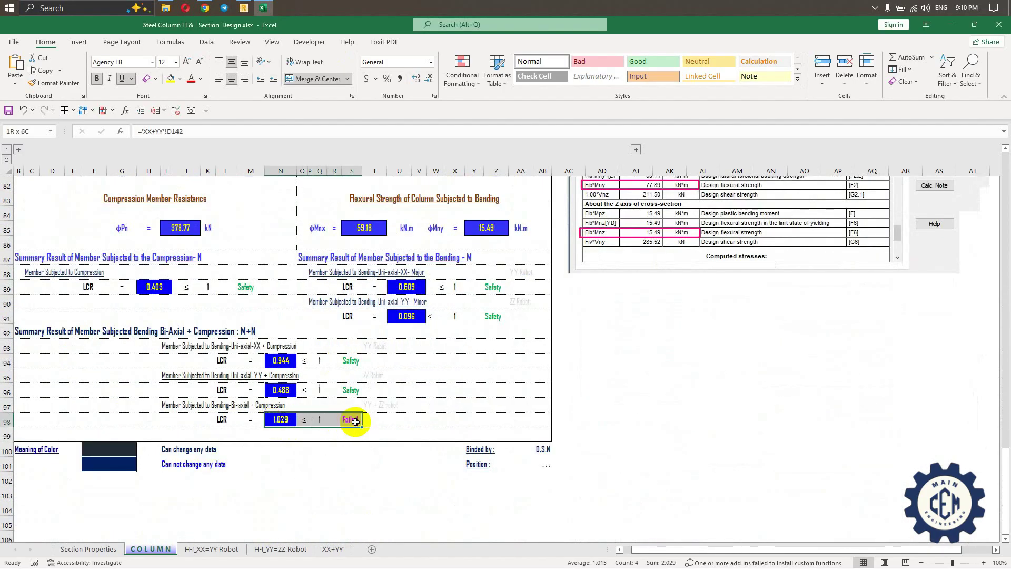
{"action": "left_click", "coordinate": [278, 420]}
{"action": "left_click", "coordinate": [349, 419]}
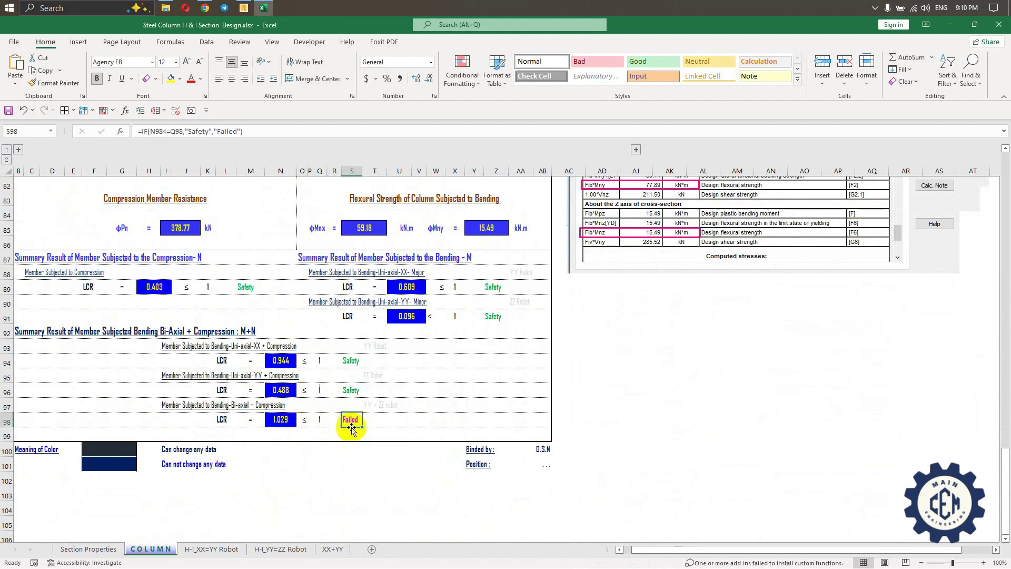
{"action": "scroll", "coordinate": [345, 424], "scroll_direction": "up", "scroll_amount": 1}
{"action": "left_click_drag", "start_coordinate": [284, 463], "coordinate": [350, 464]}
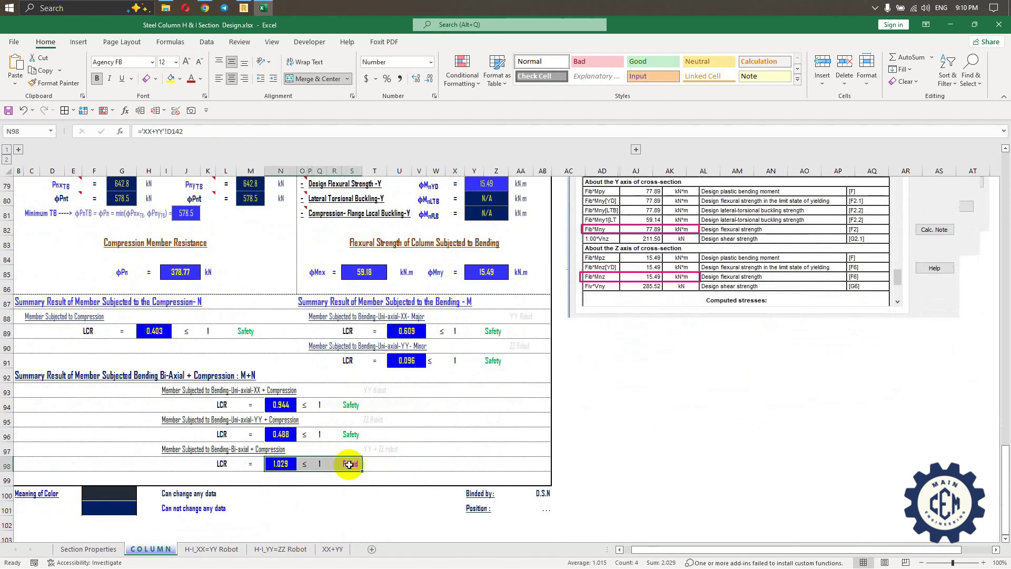
Set the strong-axis curvature type back to Doubly Curvature
{"action": "scroll", "coordinate": [337, 470], "scroll_direction": "up", "scroll_amount": 15}
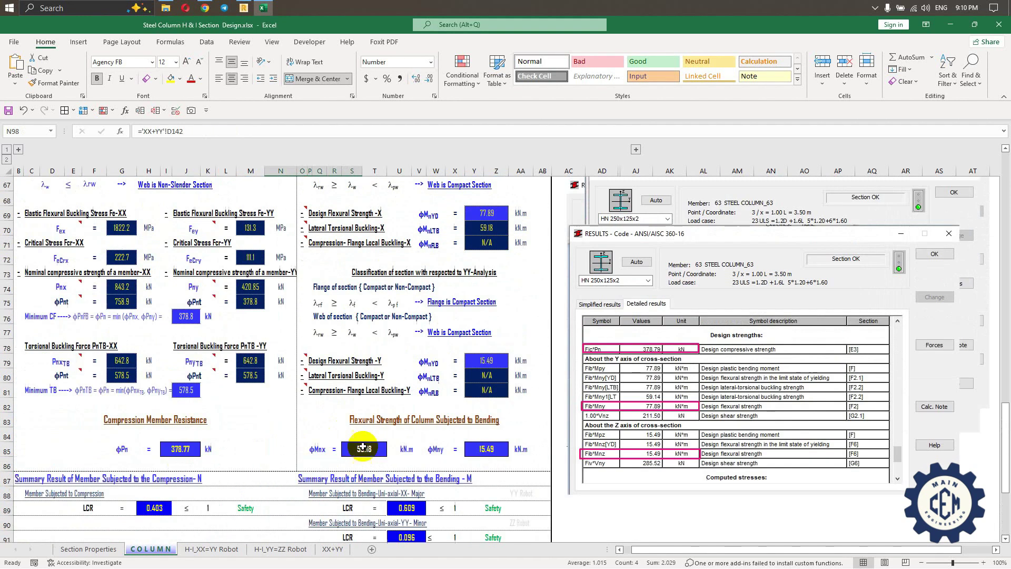
{"action": "left_click", "coordinate": [375, 278]}
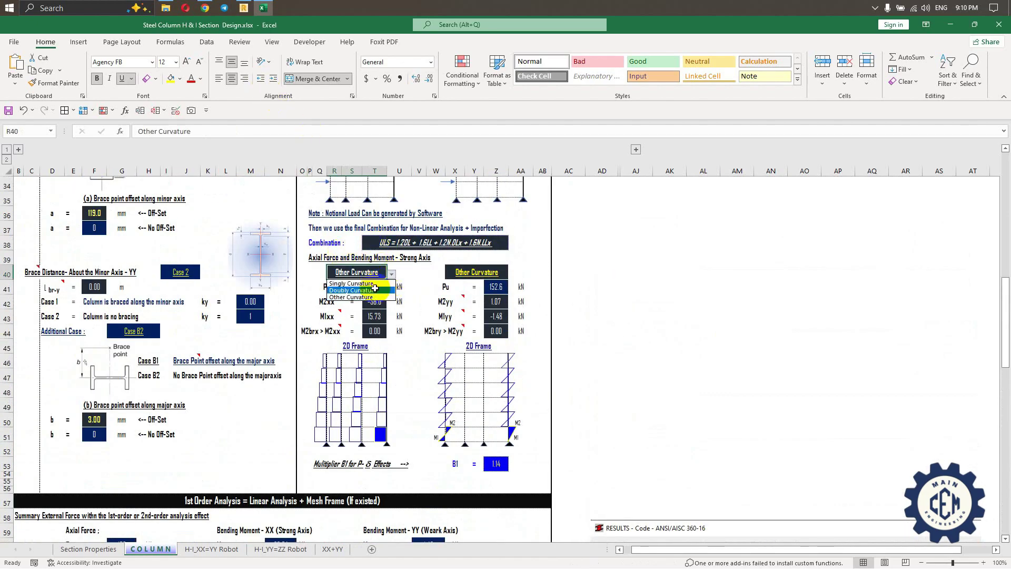
{"action": "left_click", "coordinate": [375, 289]}
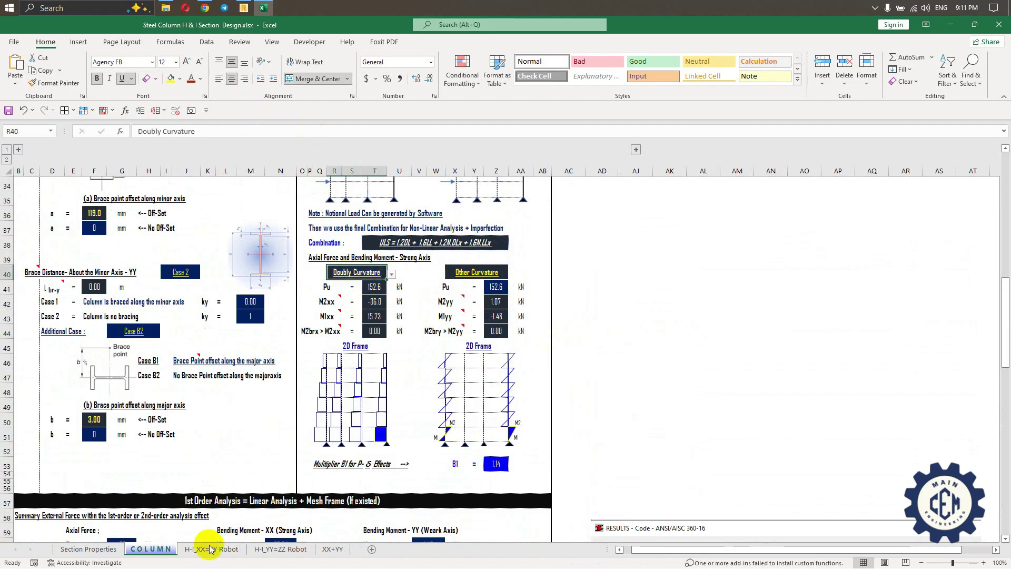
On the H-I_XX=YY Robot sheet, move the Manual verification picture beside the Doubly Curvature diagram in the Cb calculation
{"action": "left_click", "coordinate": [211, 549]}
{"action": "scroll", "coordinate": [263, 294], "scroll_direction": "down", "scroll_amount": 20}
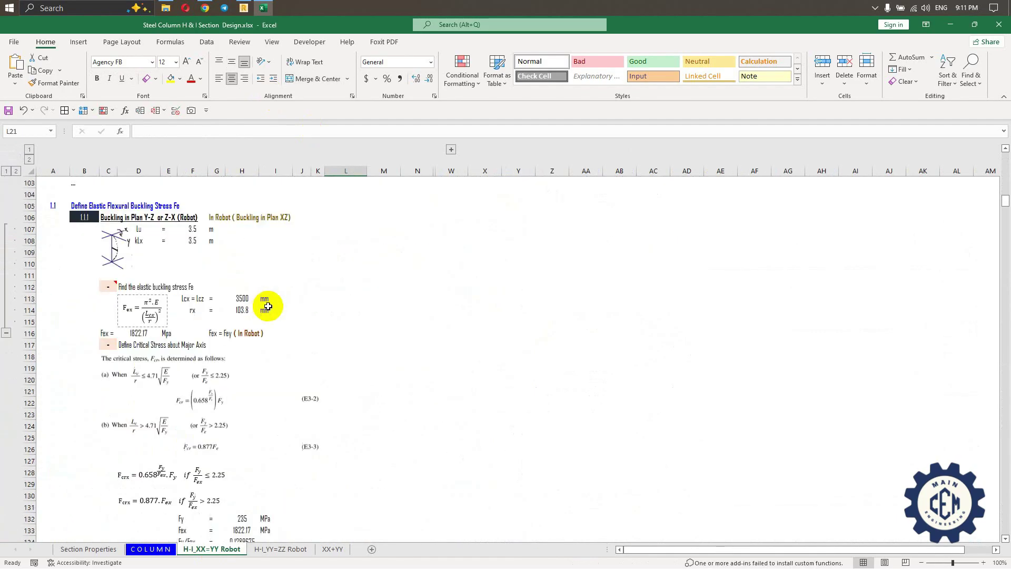
{"action": "scroll", "coordinate": [277, 307], "scroll_direction": "down", "scroll_amount": 20}
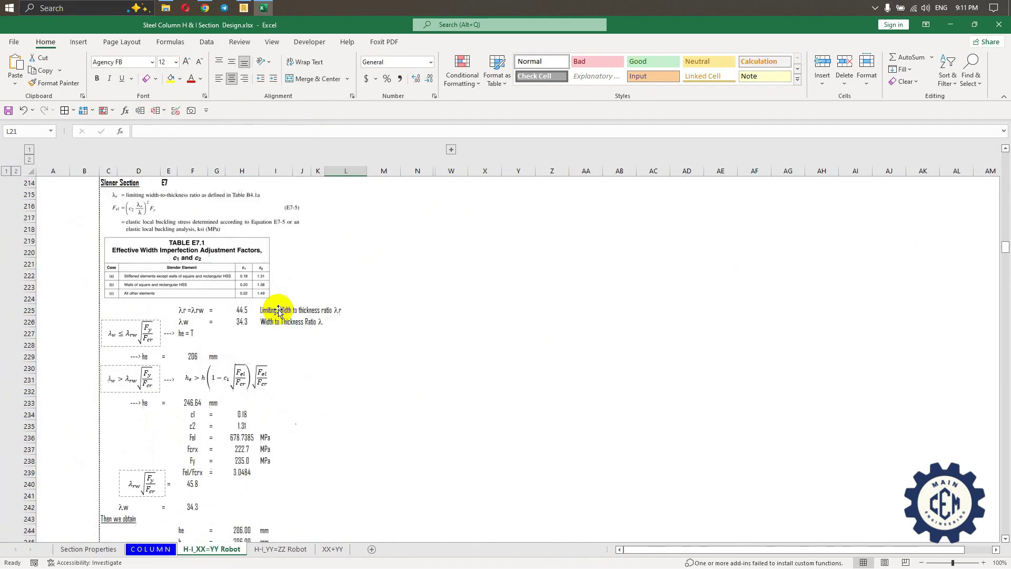
{"action": "scroll", "coordinate": [277, 315], "scroll_direction": "down", "scroll_amount": 20}
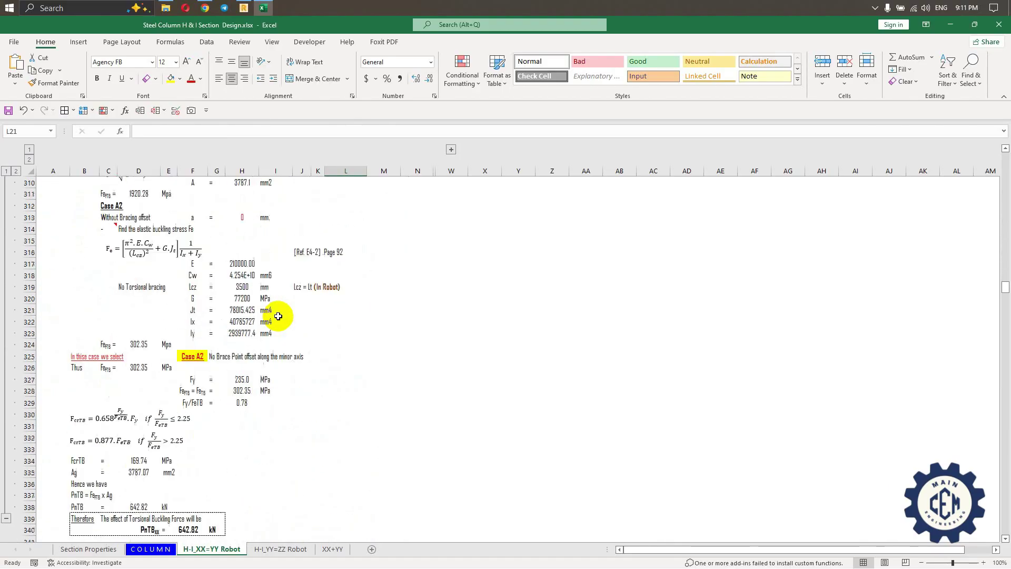
{"action": "scroll", "coordinate": [280, 316], "scroll_direction": "down", "scroll_amount": 20}
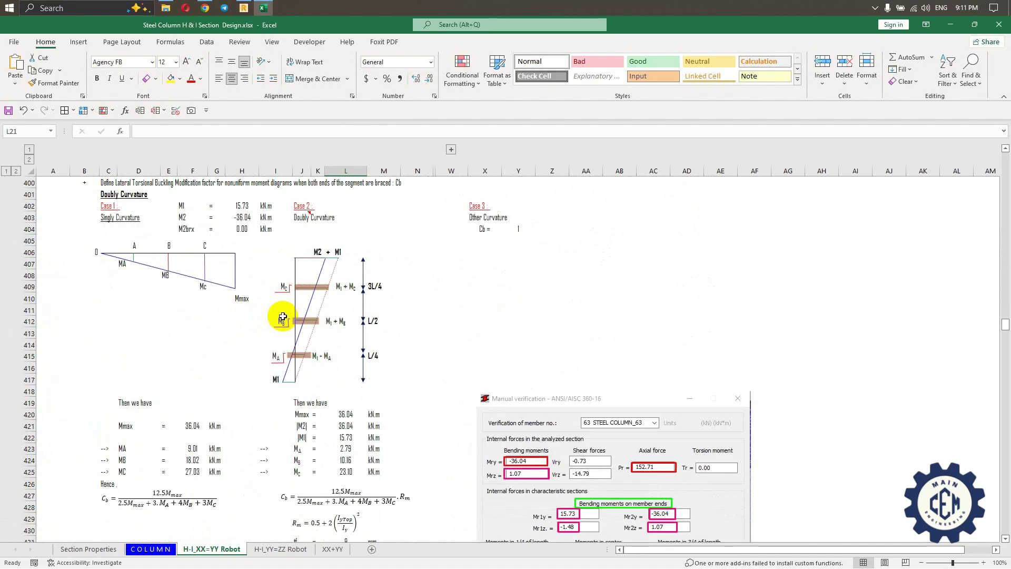
{"action": "left_click", "coordinate": [481, 339]}
{"action": "left_click_drag", "start_coordinate": [567, 319], "coordinate": [563, 261]}
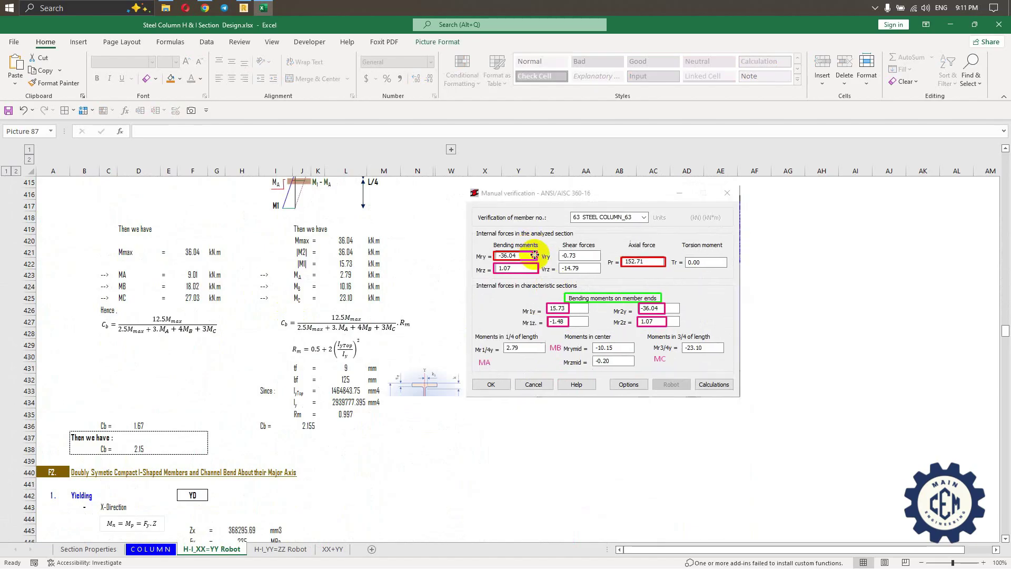
{"action": "scroll", "coordinate": [543, 316], "scroll_direction": "up", "scroll_amount": 2}
{"action": "left_click_drag", "start_coordinate": [554, 368], "coordinate": [526, 338]}
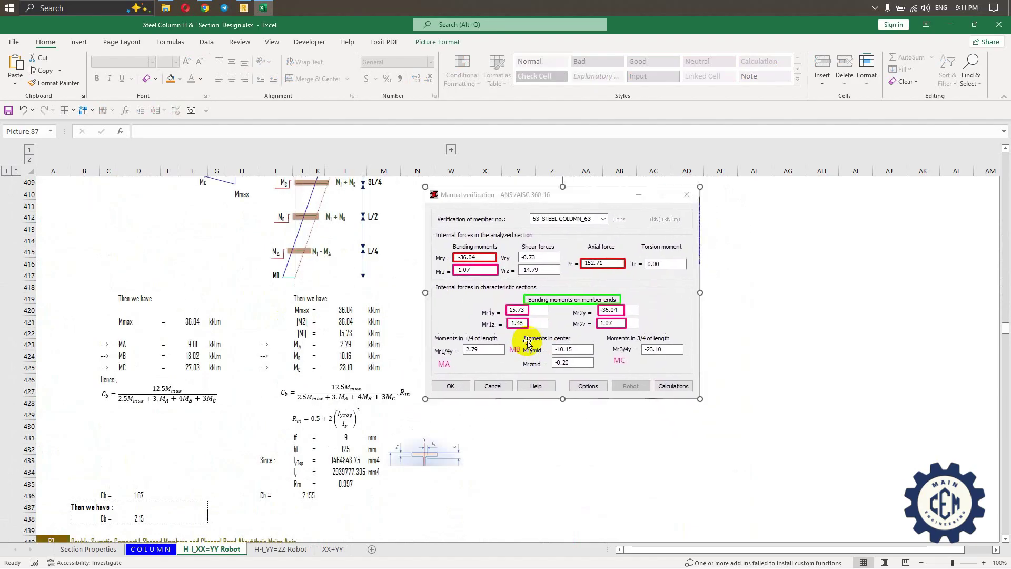
{"action": "scroll", "coordinate": [515, 384], "scroll_direction": "up", "scroll_amount": 3}
{"action": "left_click_drag", "start_coordinate": [524, 380], "coordinate": [489, 369]}
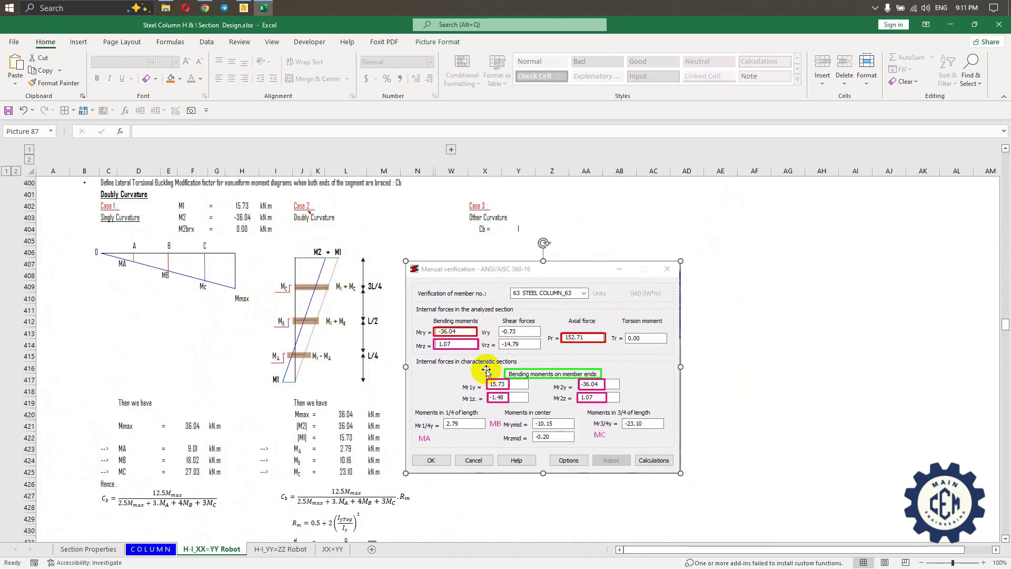
Capture the Cb calculation area together with the adjacent Manual verification picture and copy the capture
{"action": "key", "text": "Print"}
{"action": "left_click_drag", "start_coordinate": [700, 487], "coordinate": [66, 199]}
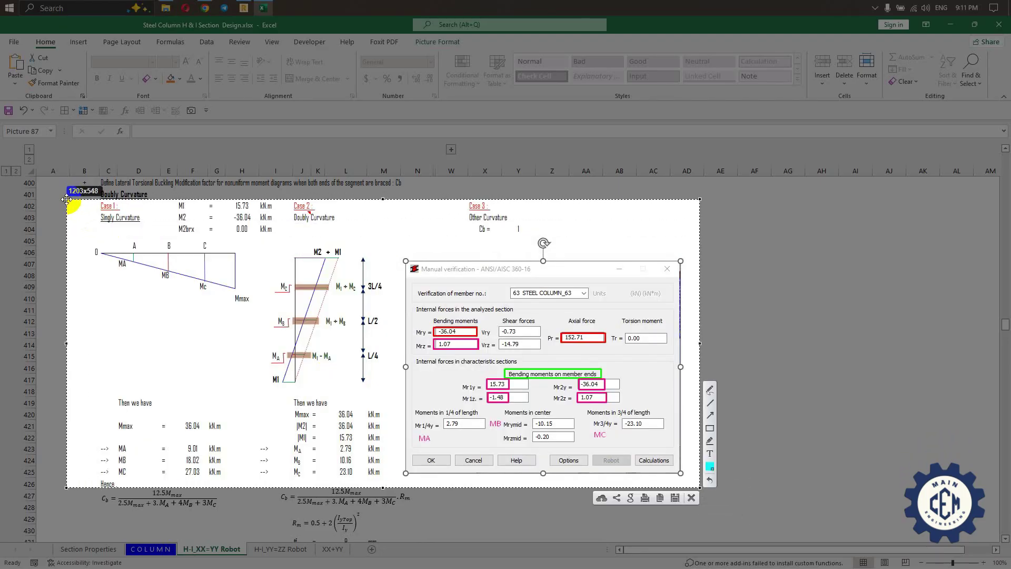
{"action": "left_click_drag", "start_coordinate": [383, 485], "coordinate": [384, 479]}
{"action": "key", "text": "ctrl+c"}
{"action": "scroll", "coordinate": [447, 411], "scroll_direction": "down", "scroll_amount": 3}
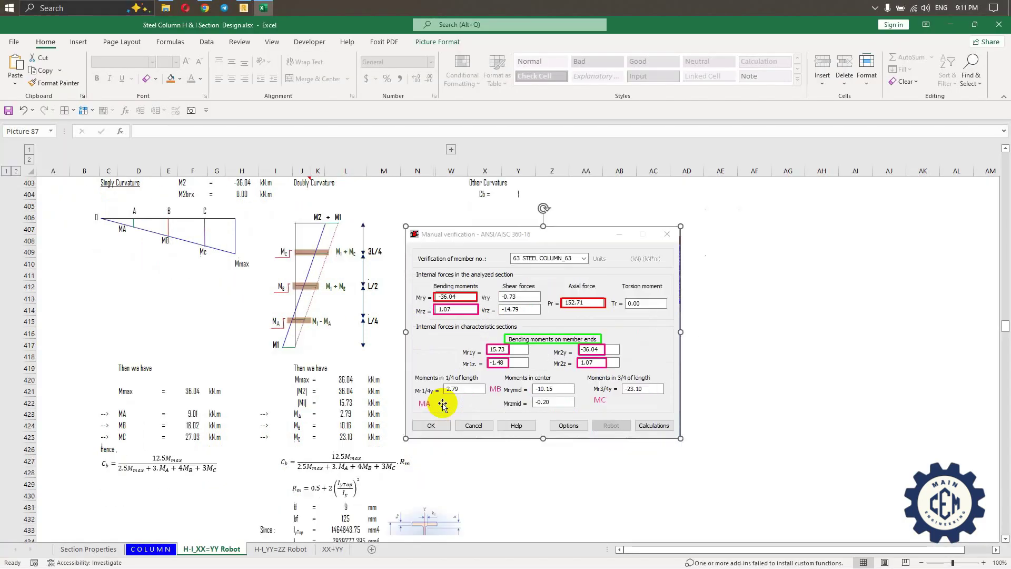
Review the Case 2 Doubly Curvature moment diagram and its Cb result in the calculation
{"action": "left_click", "coordinate": [310, 498]}
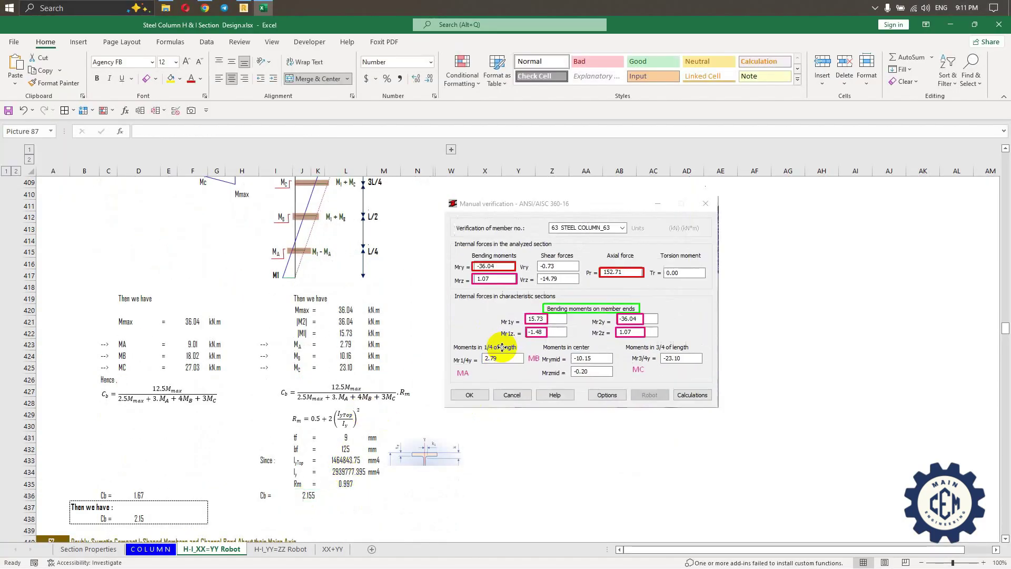
{"action": "scroll", "coordinate": [311, 210], "scroll_direction": "up", "scroll_amount": 3}
{"action": "left_click", "coordinate": [302, 206]}
{"action": "left_click", "coordinate": [301, 218]}
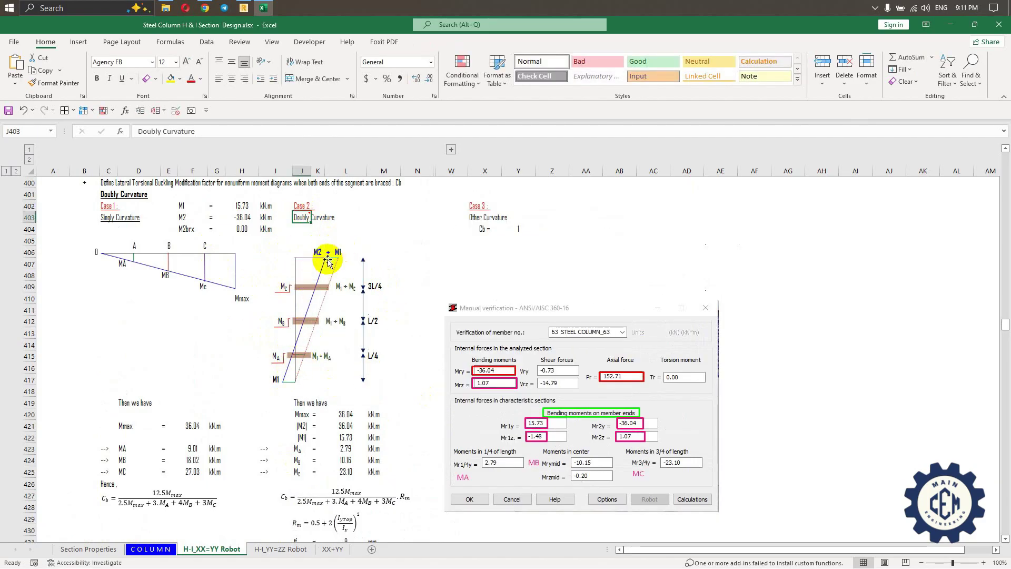
{"action": "scroll", "coordinate": [294, 379], "scroll_direction": "down", "scroll_amount": 3}
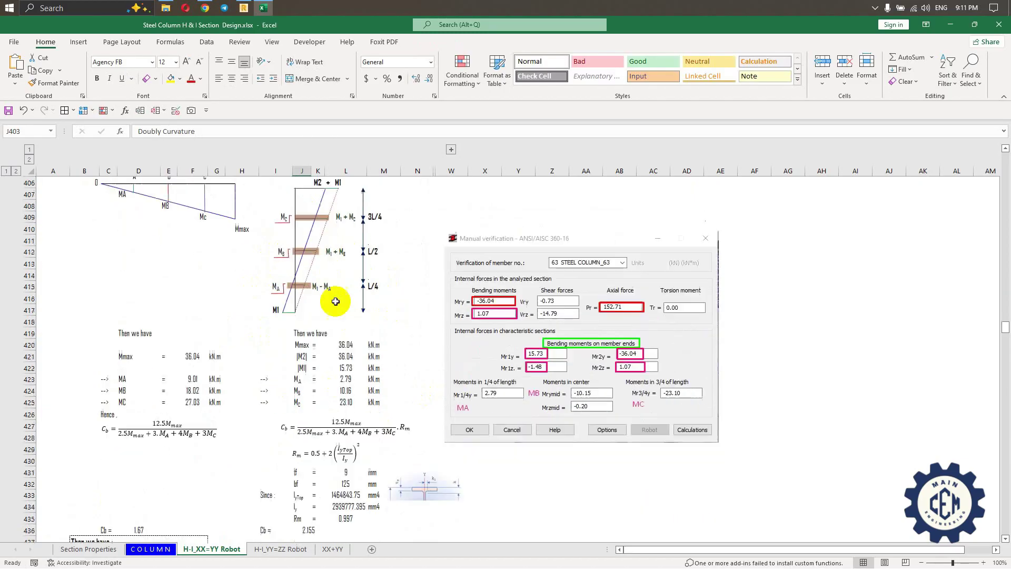
Compare MA, MB and MC of the Doubly Curvature case with the quarter-point and mid-length moments in the Manual verification picture
{"action": "left_click_drag", "start_coordinate": [462, 360], "coordinate": [455, 339]}
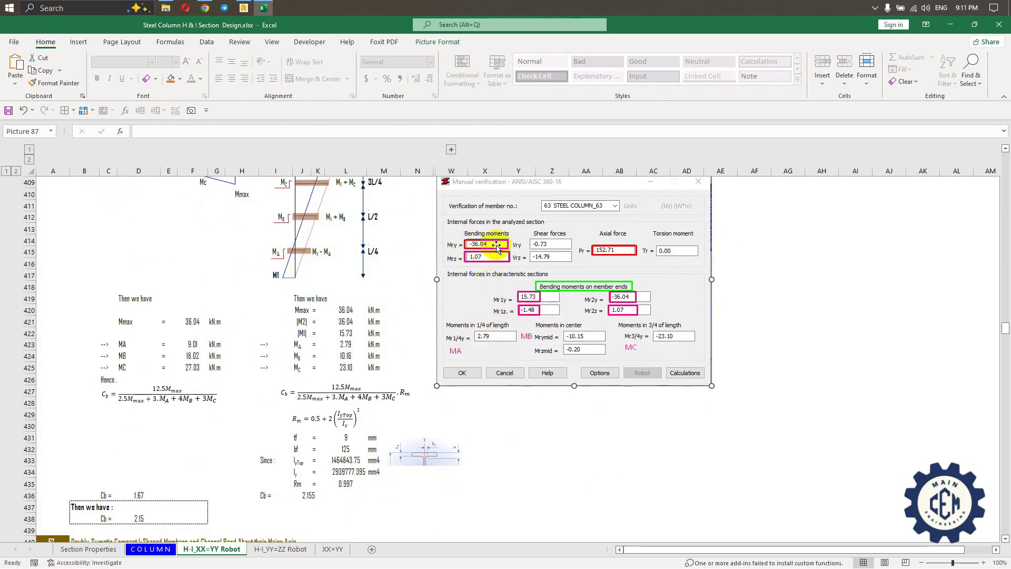
{"action": "left_click", "coordinate": [346, 345]}
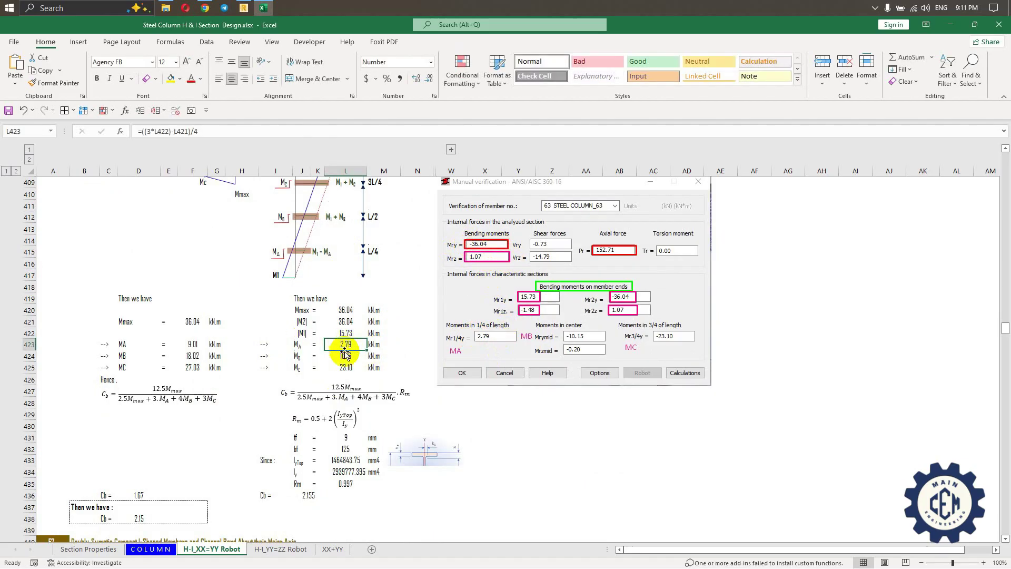
{"action": "scroll", "coordinate": [345, 353], "scroll_direction": "up", "scroll_amount": 1}
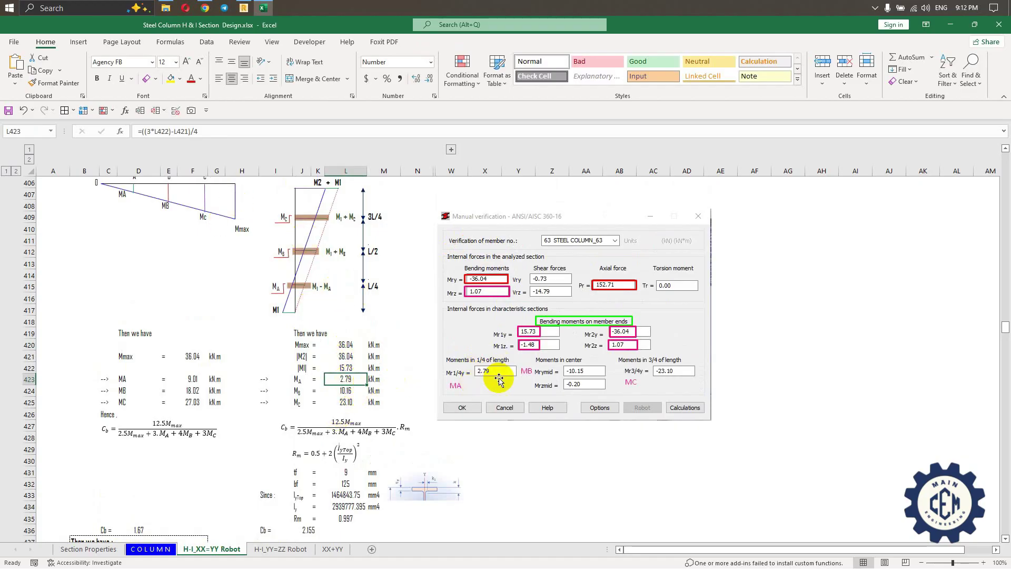
{"action": "left_click", "coordinate": [349, 390]}
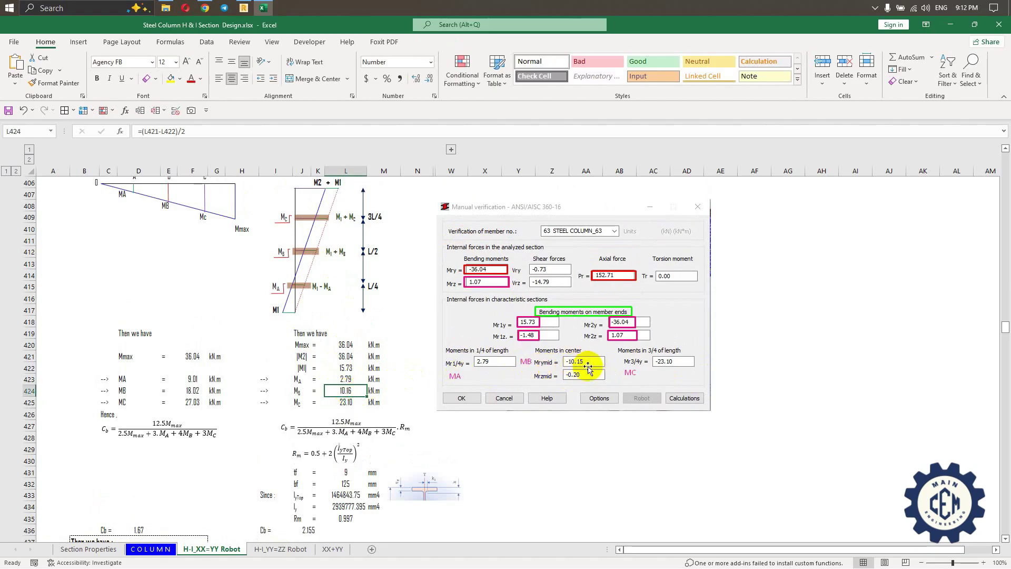
{"action": "left_click", "coordinate": [347, 428]}
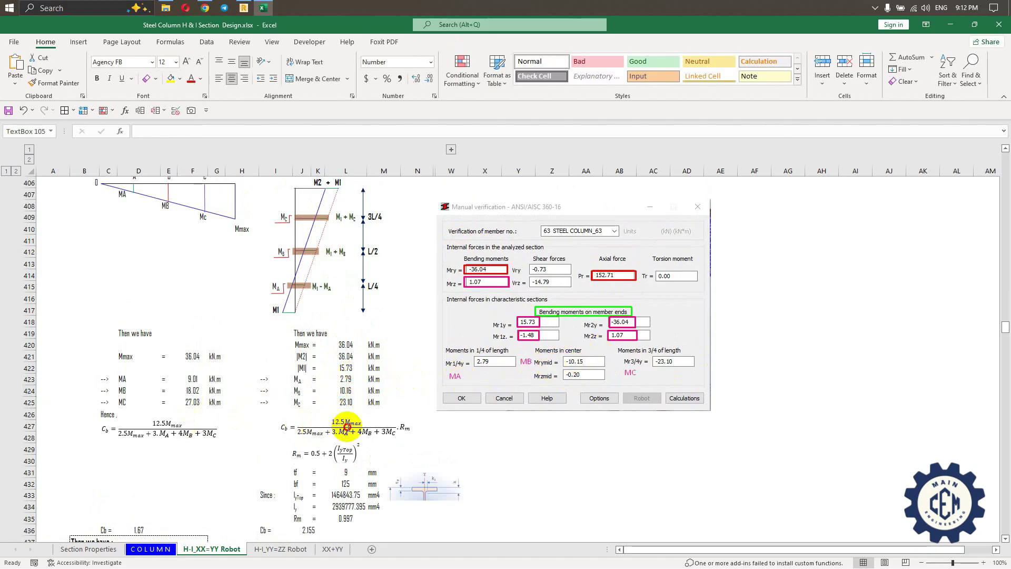
{"action": "left_click", "coordinate": [347, 427]}
{"action": "key", "text": "Escape"}
{"action": "left_click", "coordinate": [587, 460]}
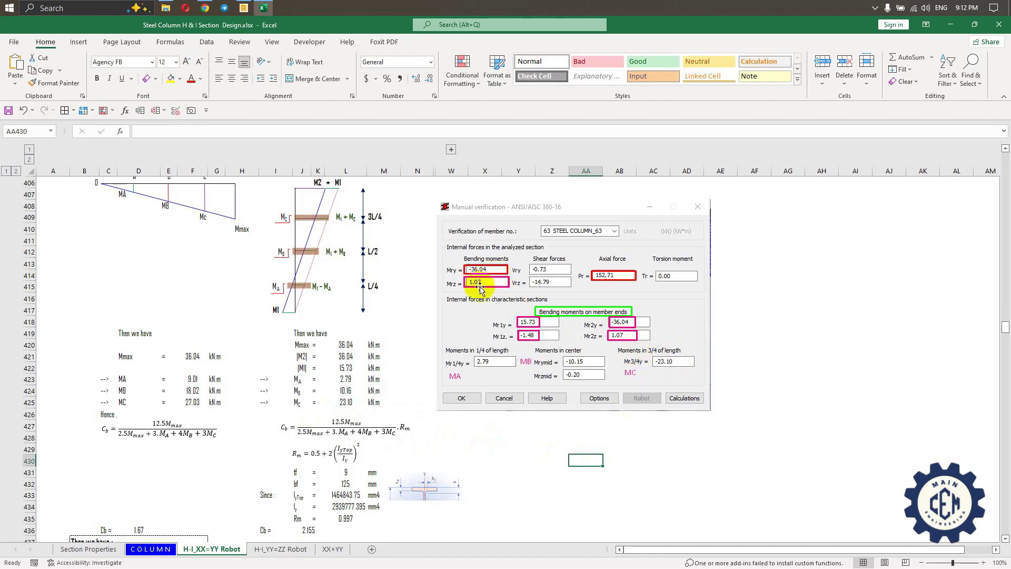
{"action": "left_click", "coordinate": [349, 402]}
{"action": "left_click_drag", "start_coordinate": [345, 380], "coordinate": [345, 402]}
{"action": "scroll", "coordinate": [355, 381], "scroll_direction": "down", "scroll_amount": 3}
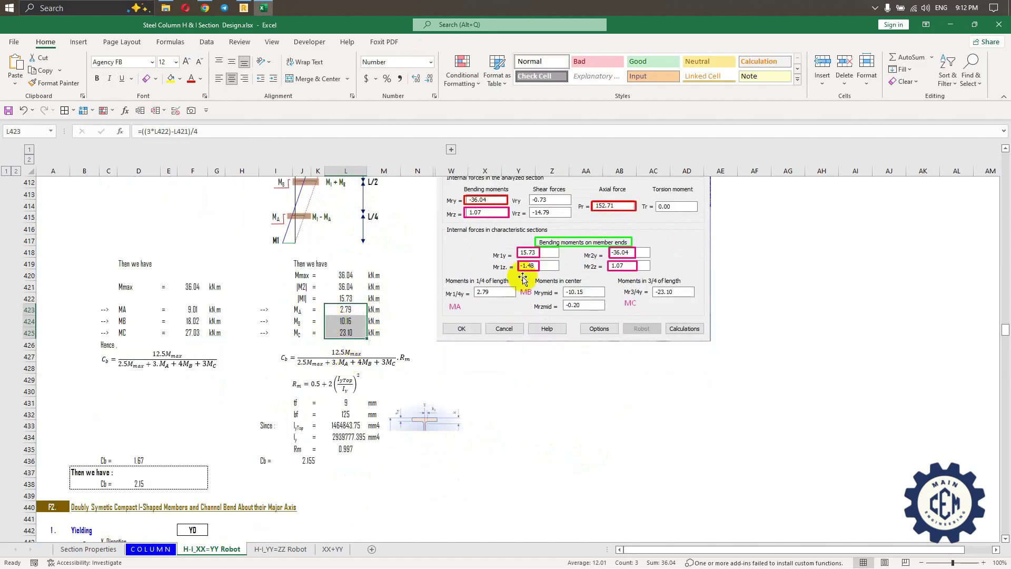
Switch to Robot Structural Analysis, capture the code results window of STEEL COLUMN_63 and frame its Lb and Cb values
{"action": "left_click", "coordinate": [308, 391]}
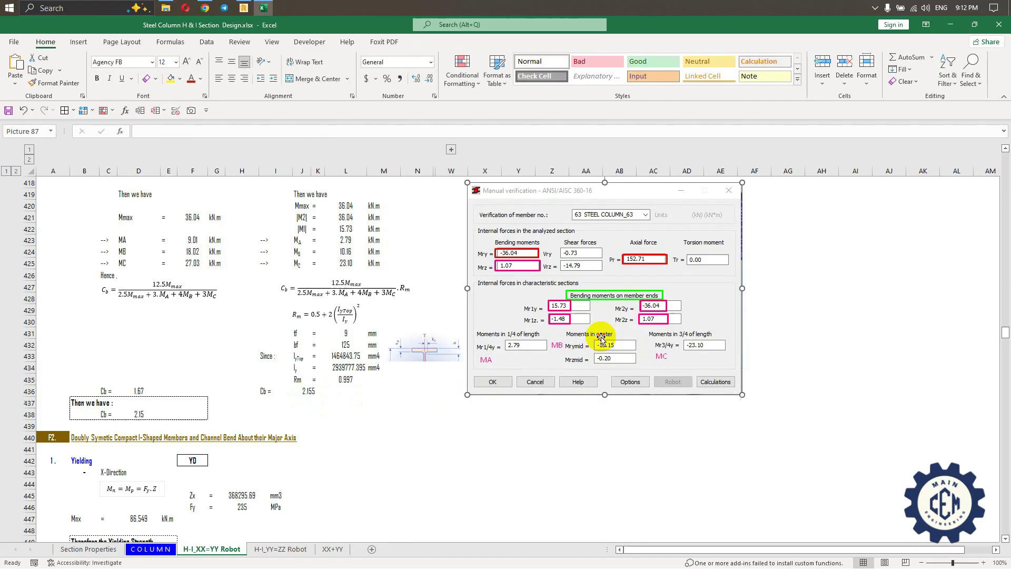
{"action": "left_click", "coordinate": [247, 10]}
{"action": "left_click", "coordinate": [434, 206]}
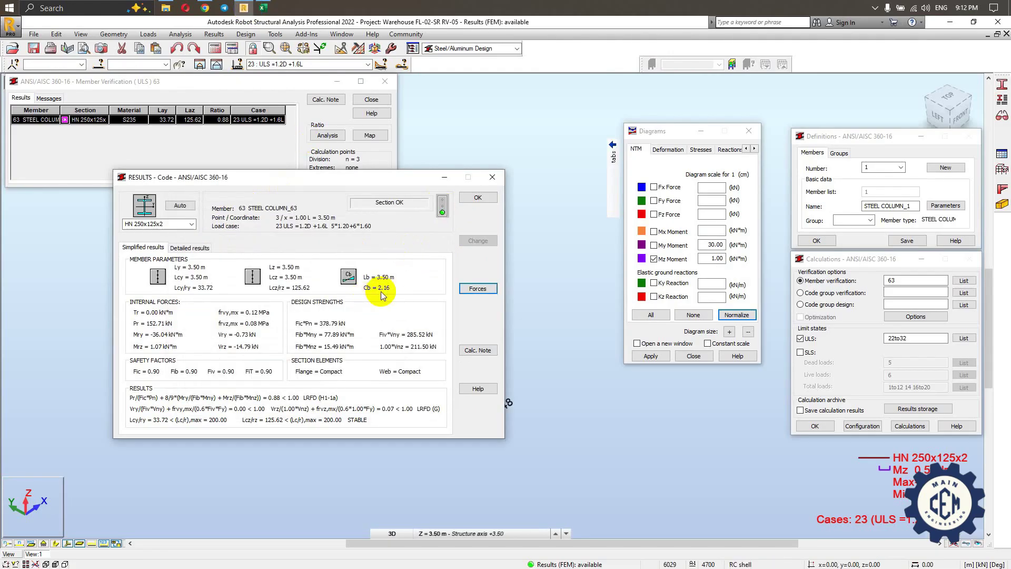
{"action": "key", "text": "Print"}
{"action": "left_click_drag", "start_coordinate": [117, 175], "coordinate": [505, 436]}
{"action": "left_click_drag", "start_coordinate": [337, 264], "coordinate": [408, 293]}
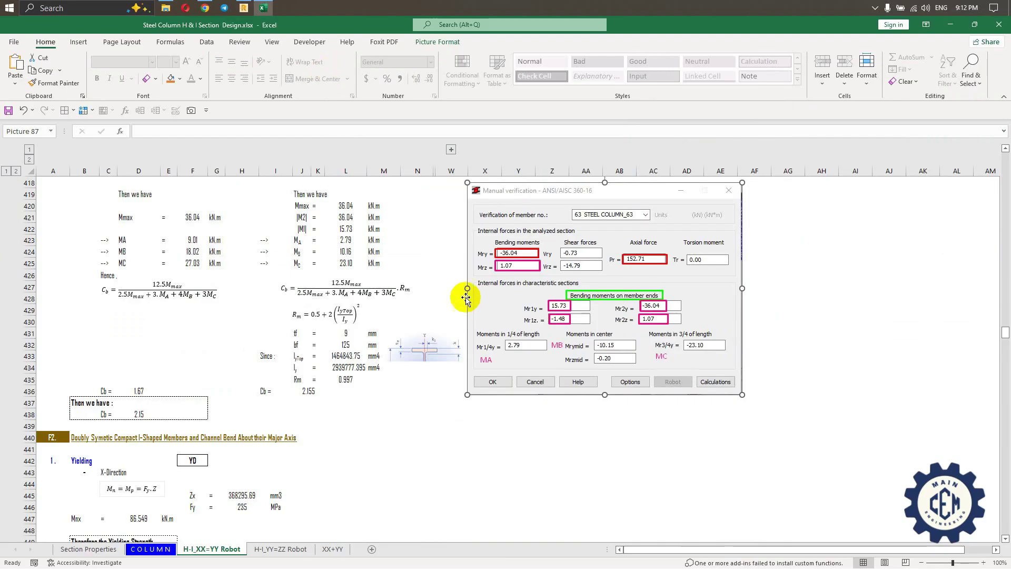
Paste the annotated results capture into the H-I_XX=YY Robot sheet in Excel and move it beside the Doubly Curvature Cb calculation
{"action": "key", "text": "ctrl+v"}
{"action": "left_click_drag", "start_coordinate": [515, 440], "coordinate": [508, 340]}
{"action": "key", "text": "Up"}
{"action": "key", "text": "Up"}
{"action": "key", "text": "Up"}
{"action": "key", "text": "Up"}
{"action": "key", "text": "Up"}
{"action": "key", "text": "Up"}
{"action": "key", "text": "Up"}
{"action": "key", "text": "Up"}
{"action": "key", "text": "Up"}
{"action": "key", "text": "Up"}
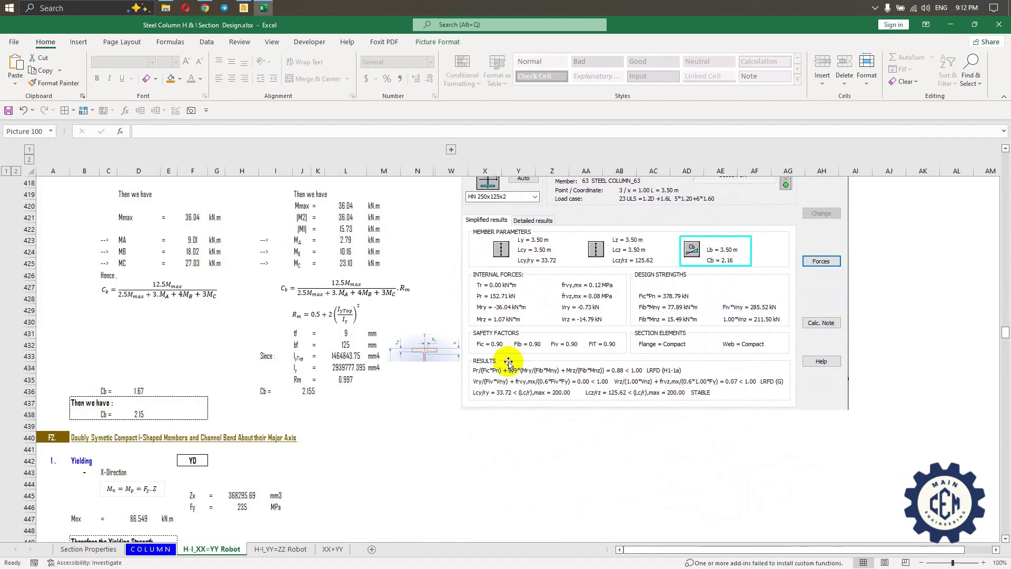
Compare the sheet's Doubly Curvature Cb with the framed Cb value in the pasted Robot results picture
{"action": "left_click", "coordinate": [385, 402]}
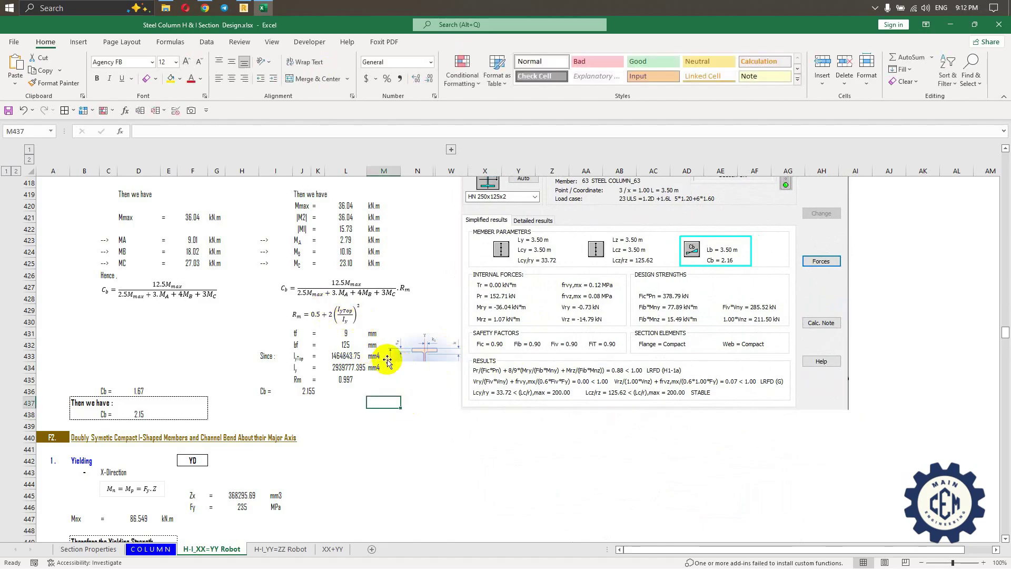
{"action": "left_click", "coordinate": [417, 393]}
{"action": "scroll", "coordinate": [417, 393], "scroll_direction": "up", "scroll_amount": 1}
{"action": "left_click_drag", "start_coordinate": [728, 298], "coordinate": [733, 290]}
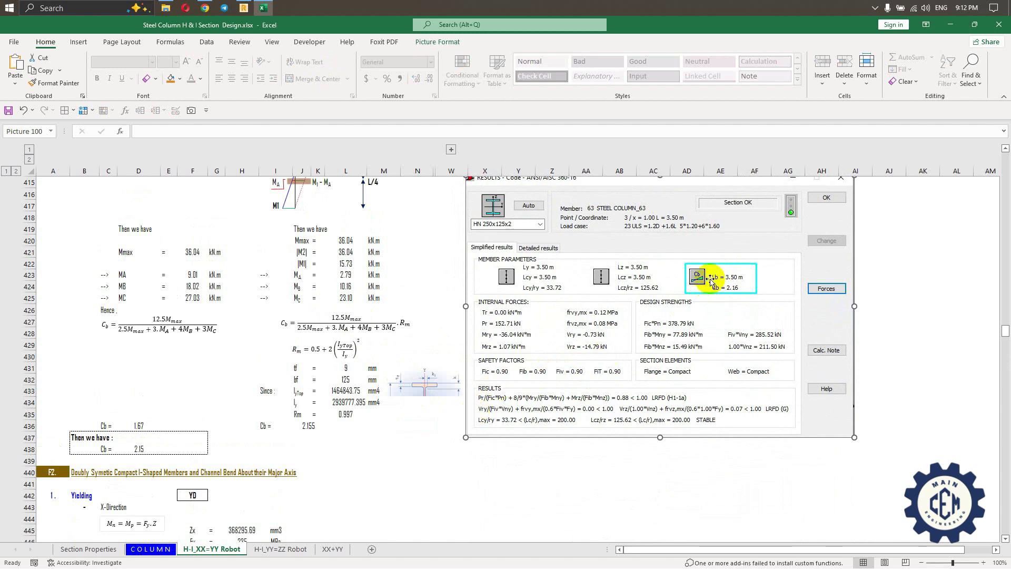
{"action": "left_click_drag", "start_coordinate": [728, 291], "coordinate": [730, 287]}
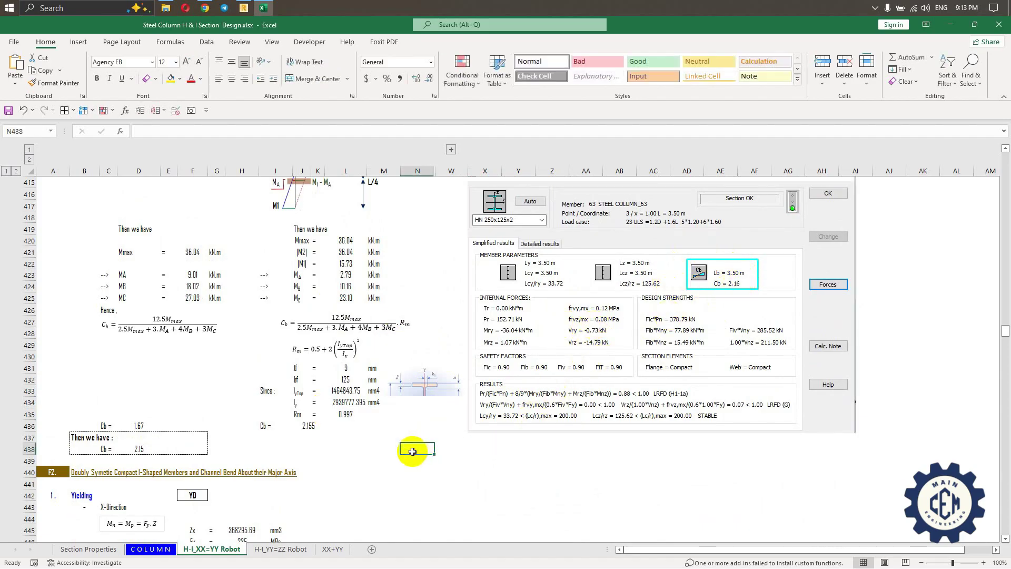
{"action": "left_click_drag", "start_coordinate": [495, 379], "coordinate": [491, 378]}
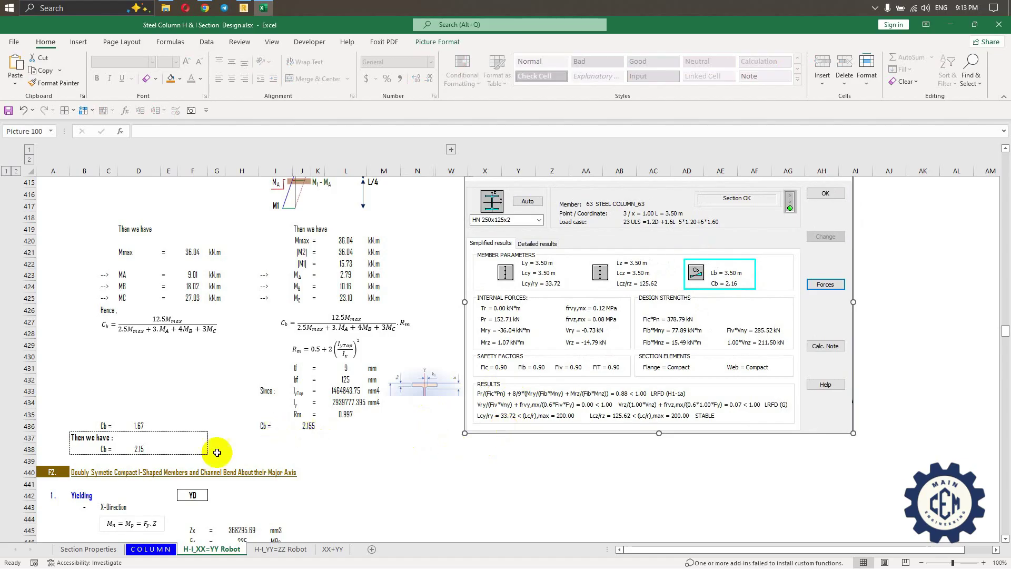
Review the compression, bending and combined LCR summary results on the COLUMN sheet
{"action": "left_click", "coordinate": [194, 532]}
{"action": "left_click", "coordinate": [151, 548]}
{"action": "scroll", "coordinate": [209, 312], "scroll_direction": "down", "scroll_amount": 16}
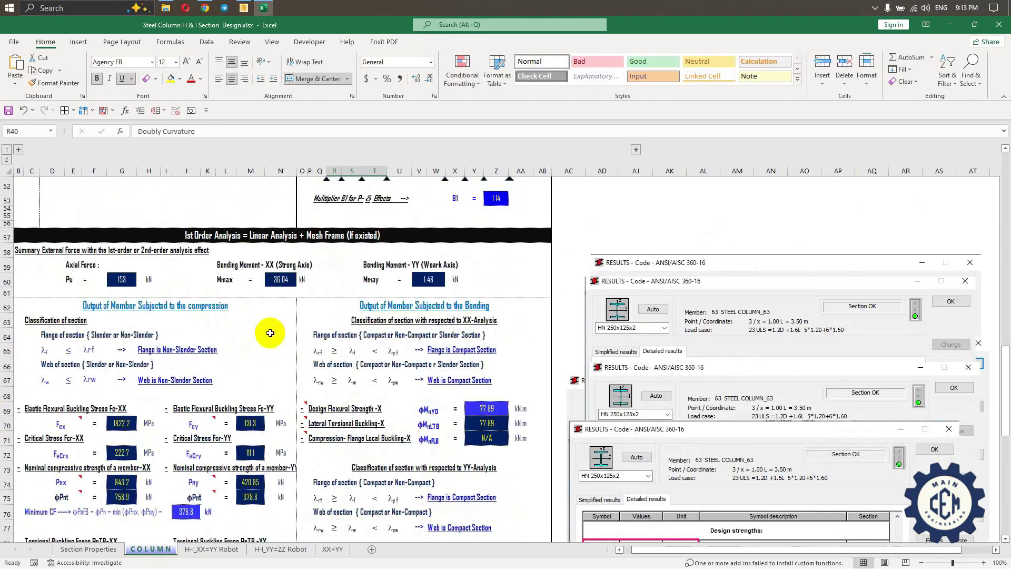
{"action": "left_click", "coordinate": [436, 433]}
{"action": "scroll", "coordinate": [316, 453], "scroll_direction": "up", "scroll_amount": 1}
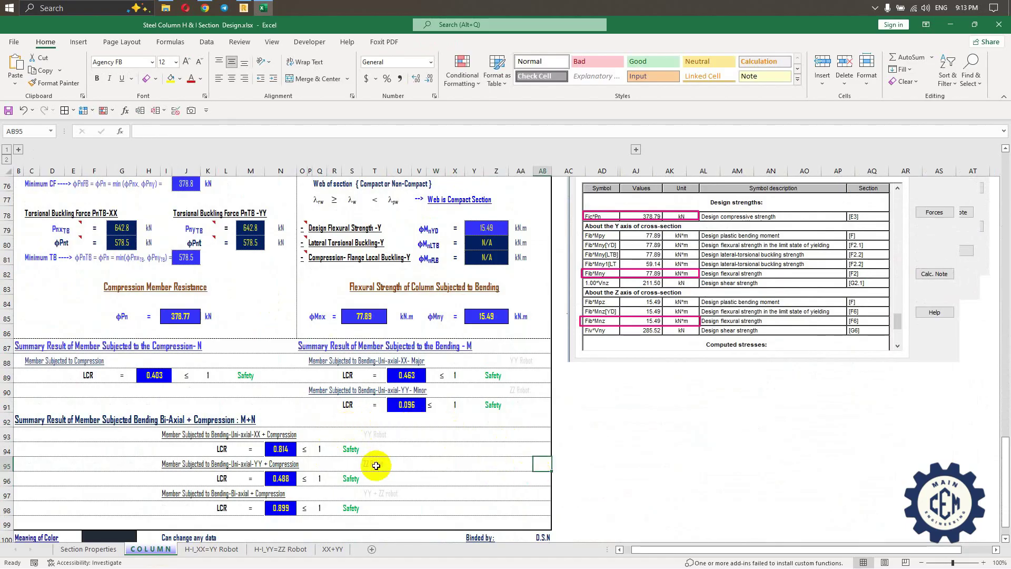
In Robot Structural Analysis, close the results and member verification windows and return from the isolated column to the full structure
{"action": "left_click", "coordinate": [243, 8]}
{"action": "left_click", "coordinate": [494, 186]}
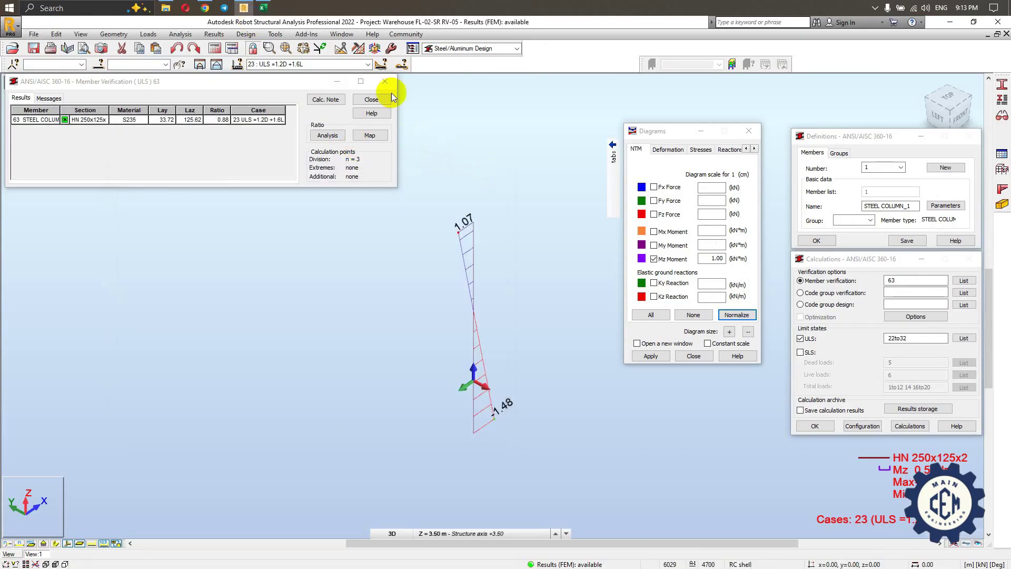
{"action": "left_click", "coordinate": [388, 98]}
{"action": "right_click", "coordinate": [227, 144]}
{"action": "left_click", "coordinate": [292, 144]}
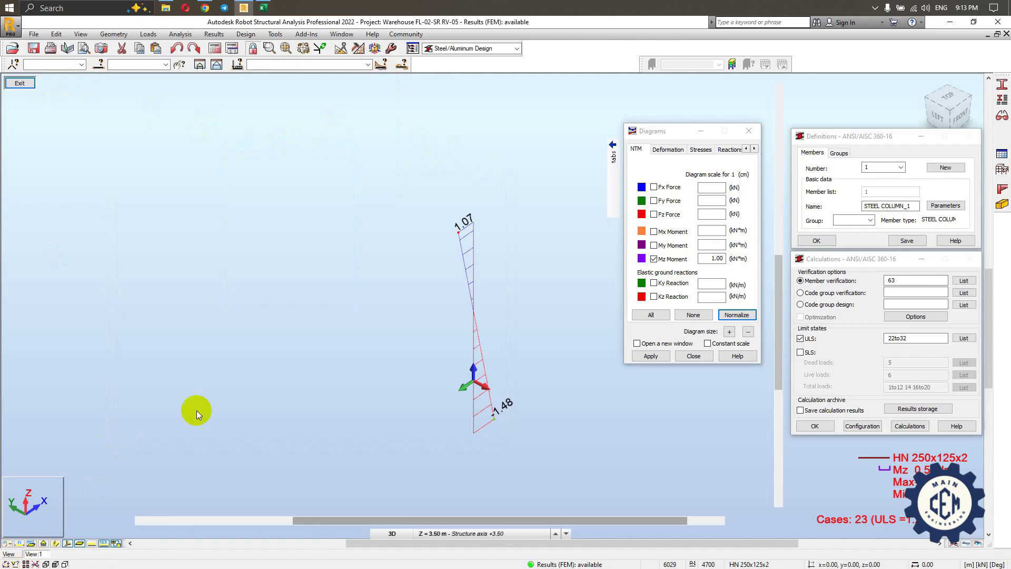
{"action": "key", "text": "Escape"}
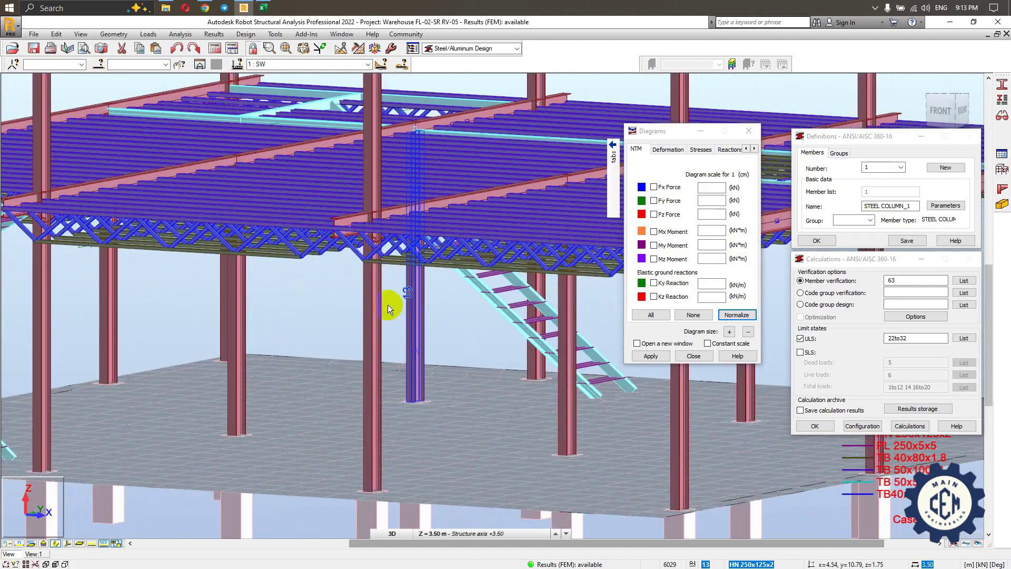
Back in Excel, check the LCR for uniaxial XX bending with compression against the other combined cases on the COLUMN sheet
{"action": "left_click", "coordinate": [263, 7]}
{"action": "left_click", "coordinate": [553, 506]}
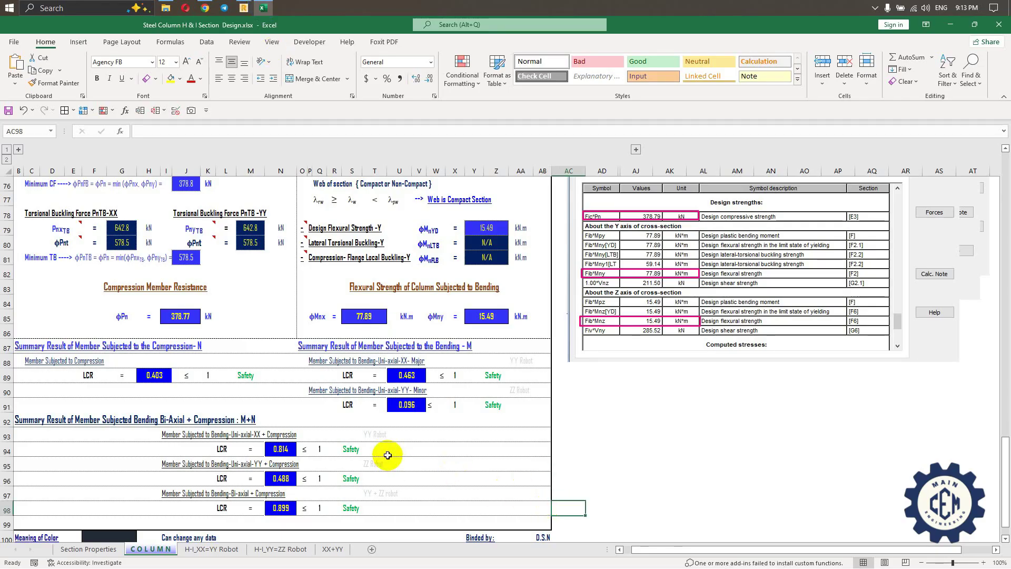
{"action": "left_click", "coordinate": [281, 448]}
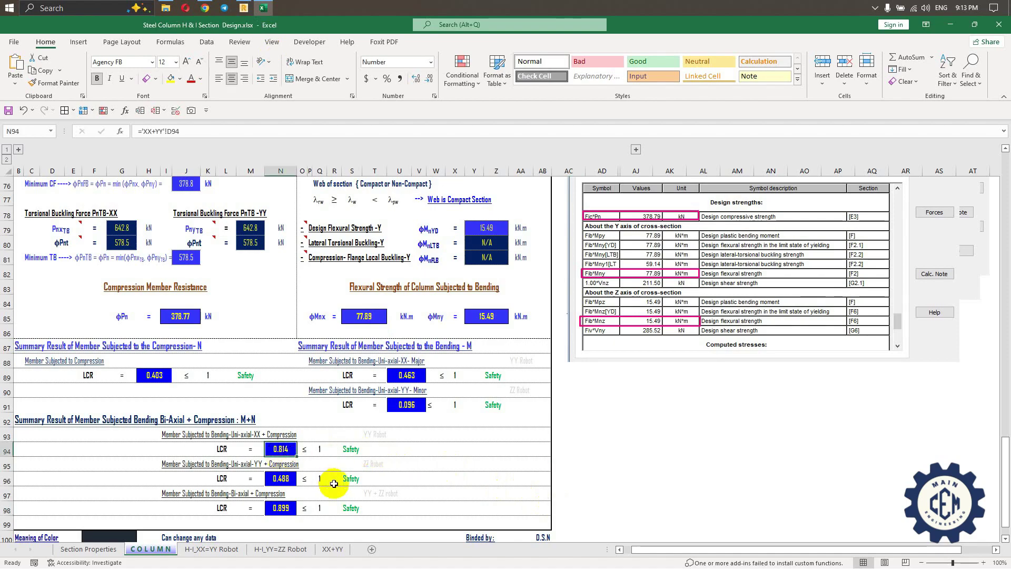
{"action": "left_click", "coordinate": [620, 434]}
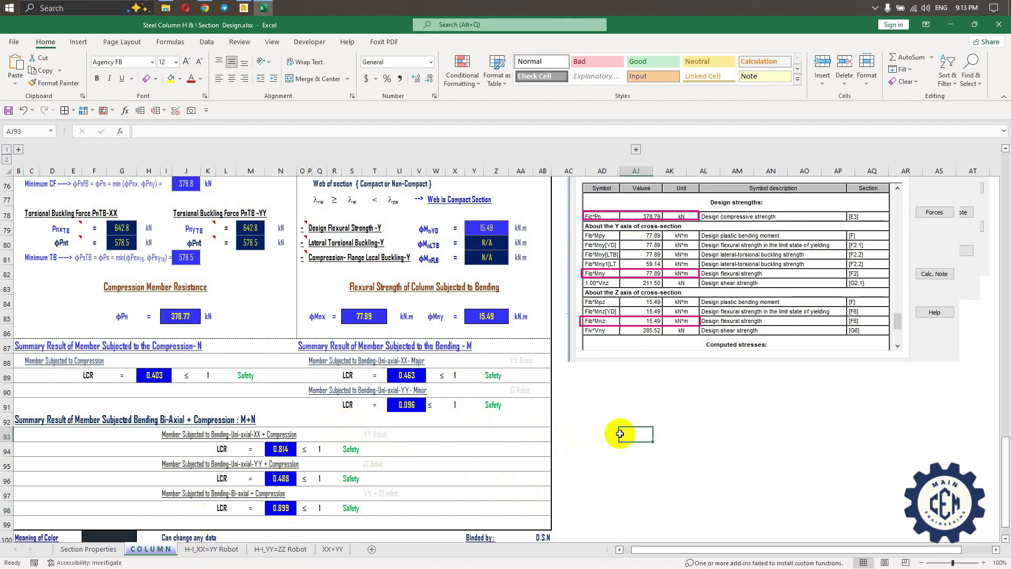